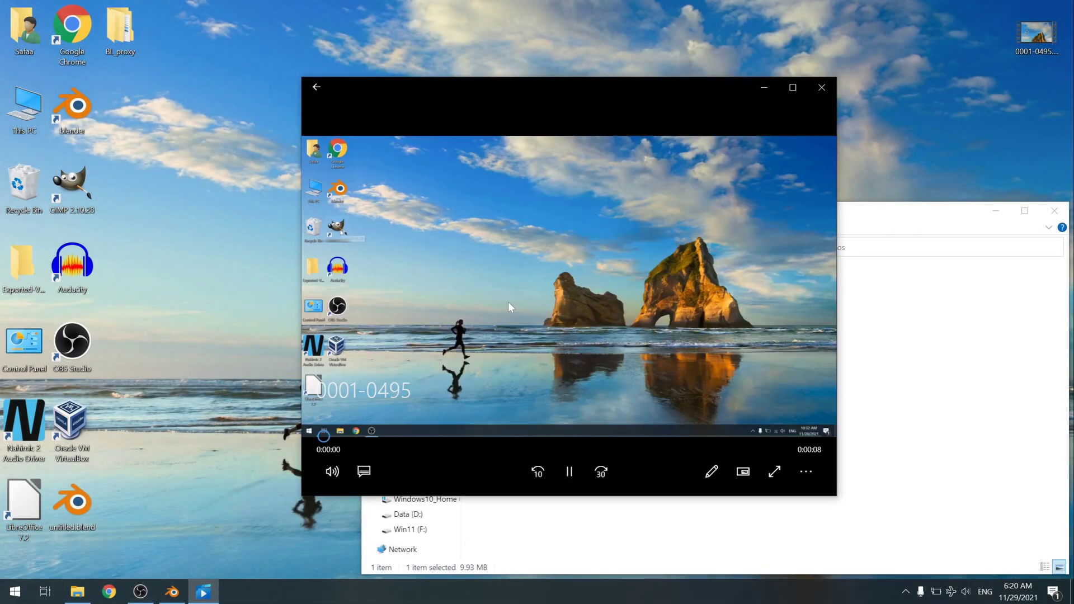
pyautogui.doubleClick(509, 305)
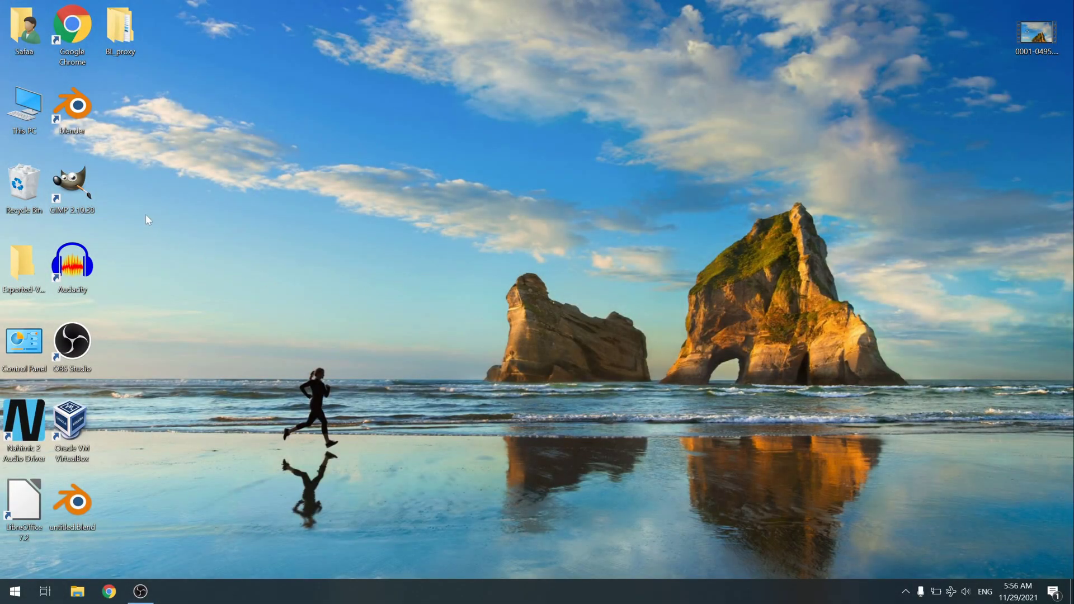
# Step: Launch Blender from the desktop shortcut and switch to the Video Editing workspace
pyautogui.rightClick(73, 118)
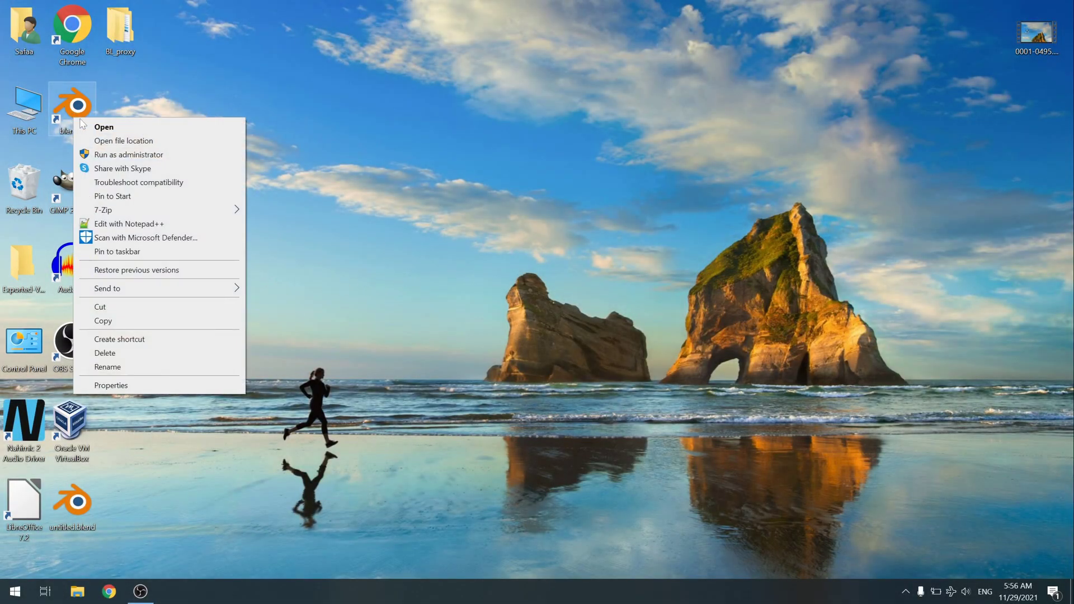
pyautogui.click(215, 128)
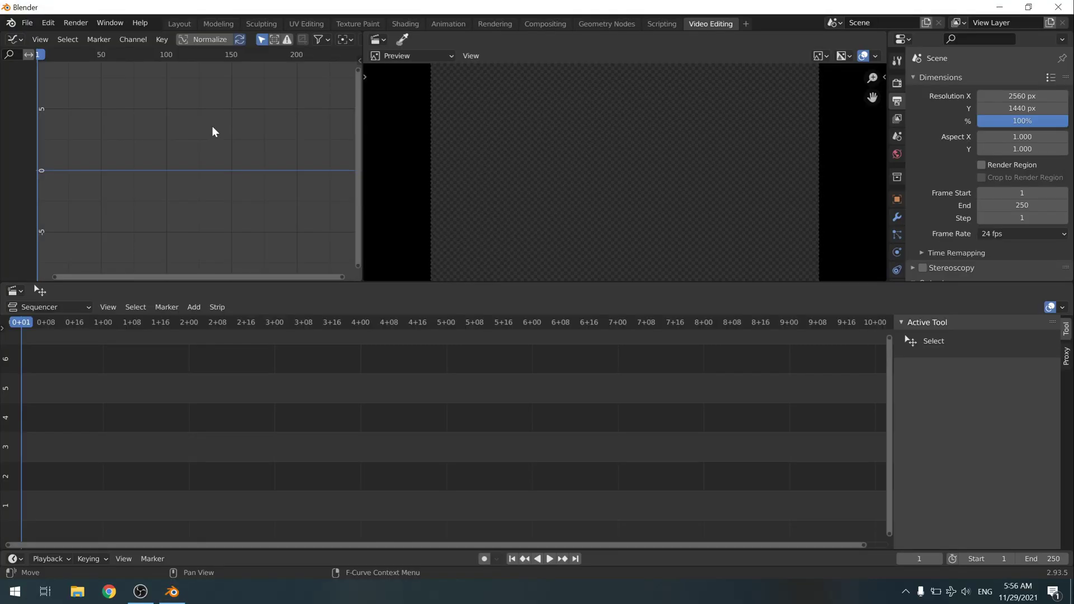
pyautogui.click(183, 25)
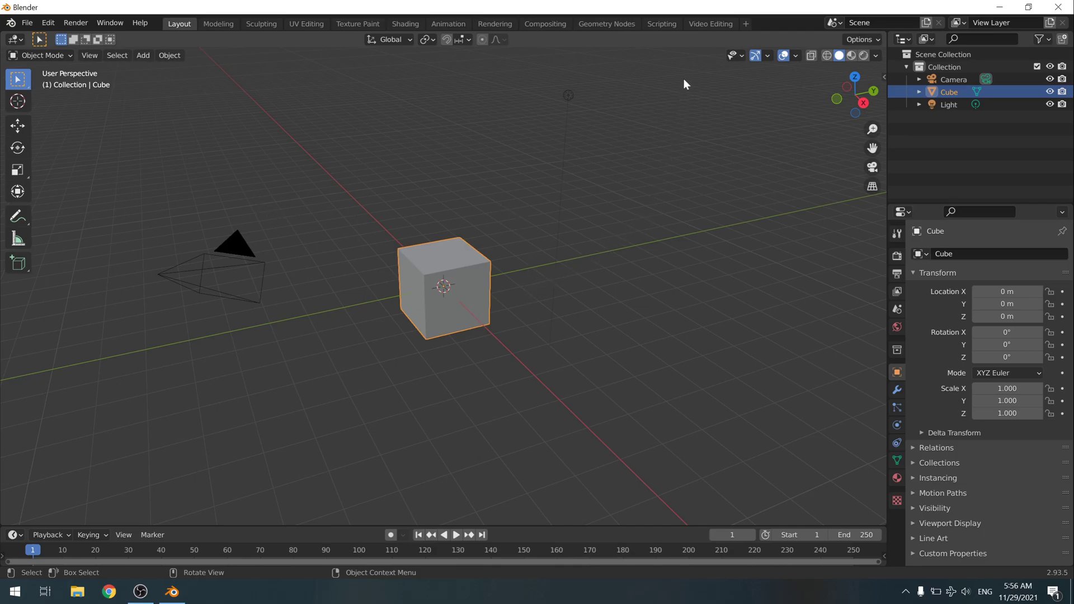
pyautogui.click(723, 25)
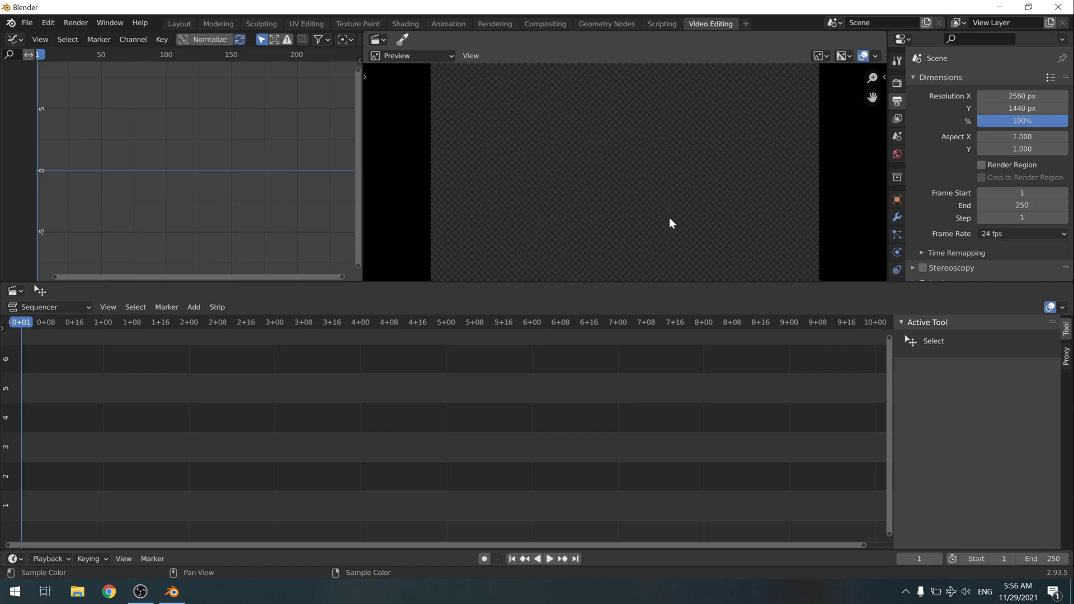
# Step: Add the desktop video 0001-0495.mp4 to the sequencer as a movie strip with its sound, starting at frame 1
pyautogui.click(1071, 592)
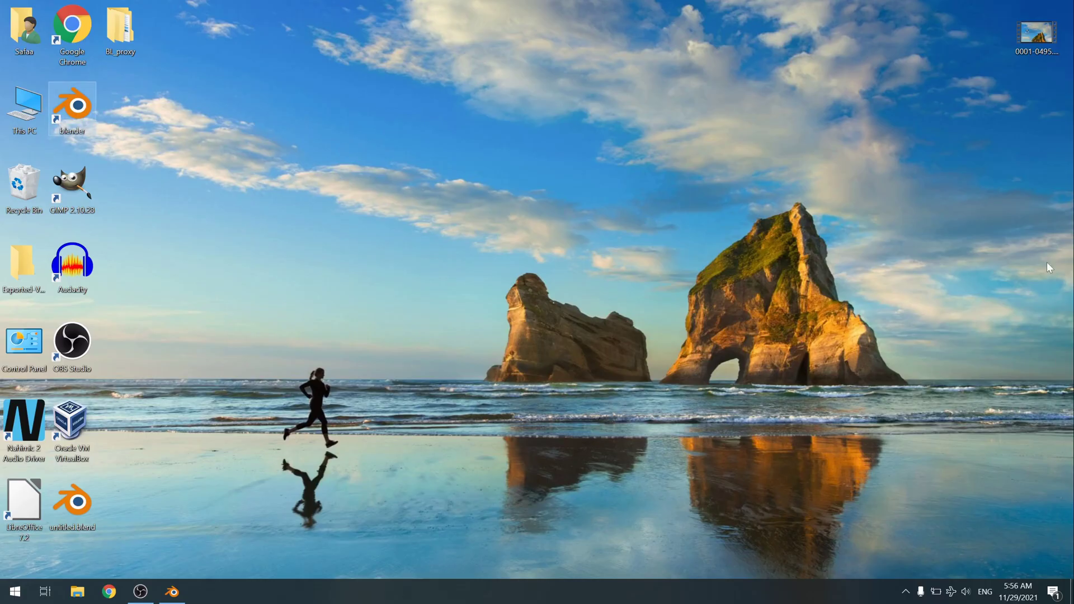
pyautogui.moveTo(1031, 49); pyautogui.dragTo(1022, 61)
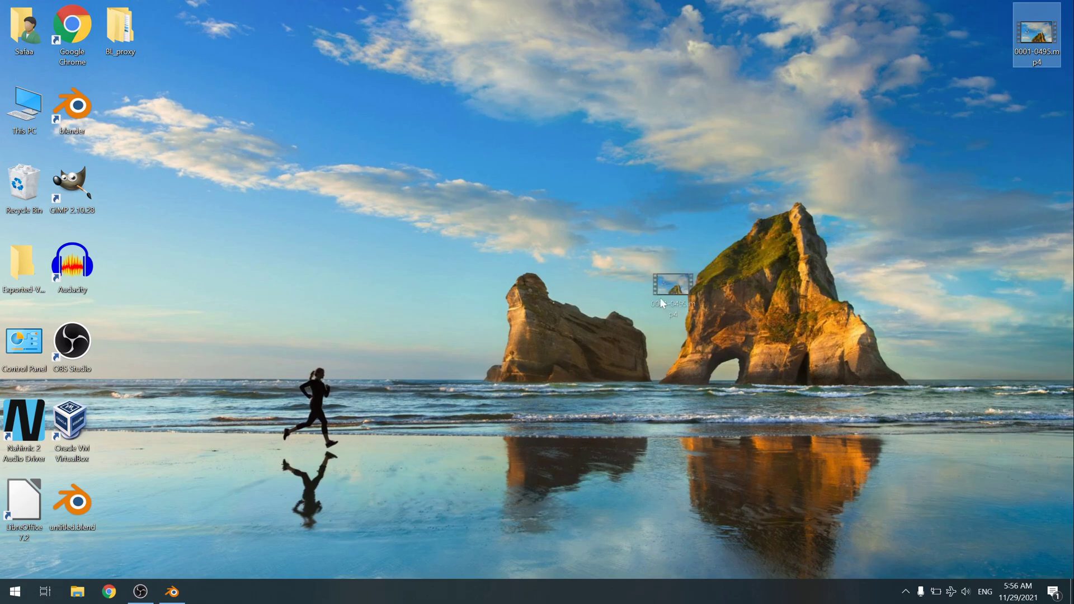
pyautogui.moveTo(263, 505); pyautogui.dragTo(228, 442)
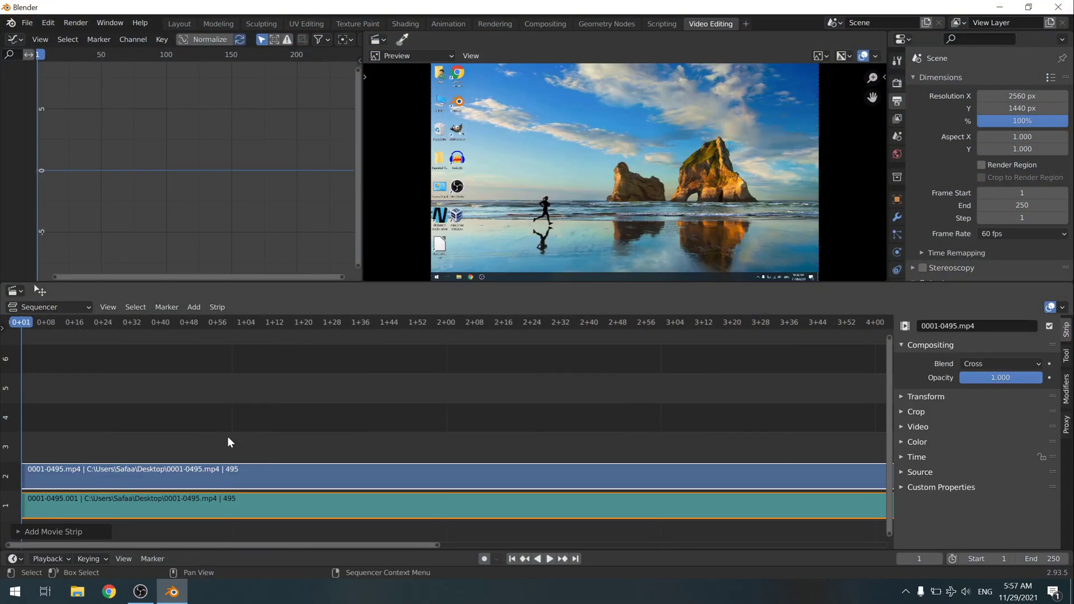
# Step: Set the scene's end frame to 495 to match the full length of the movie strip
pyautogui.moveTo(229, 442); pyautogui.dragTo(314, 439, button='middle')
pyautogui.scroll(-3, 392, 433)
pyautogui.moveTo(485, 431); pyautogui.dragTo(360, 429, button='middle')
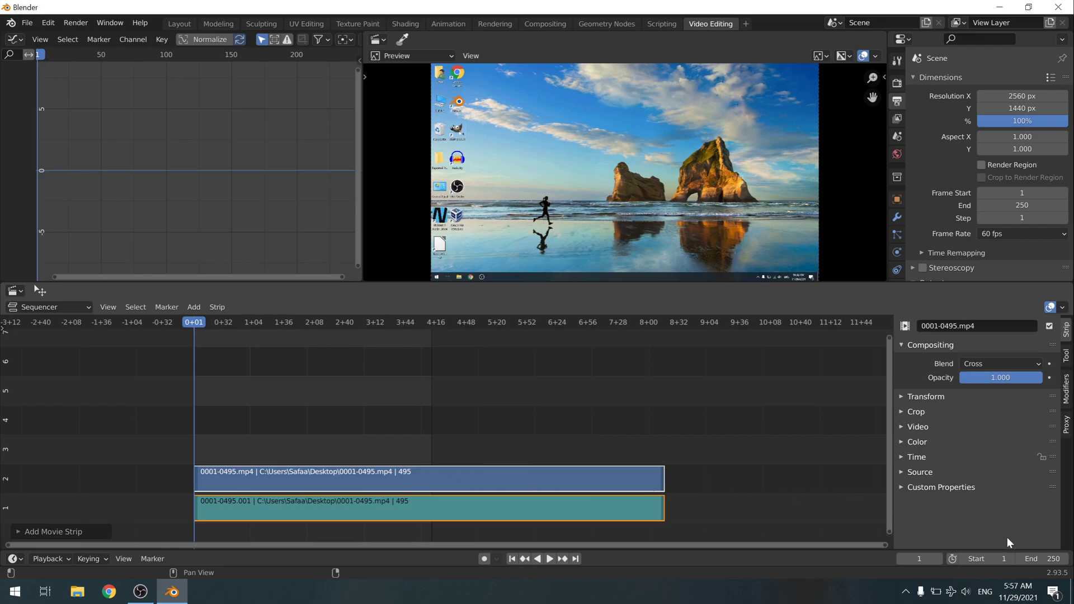
pyautogui.click(1034, 559)
pyautogui.write('495')
pyautogui.press('Return')
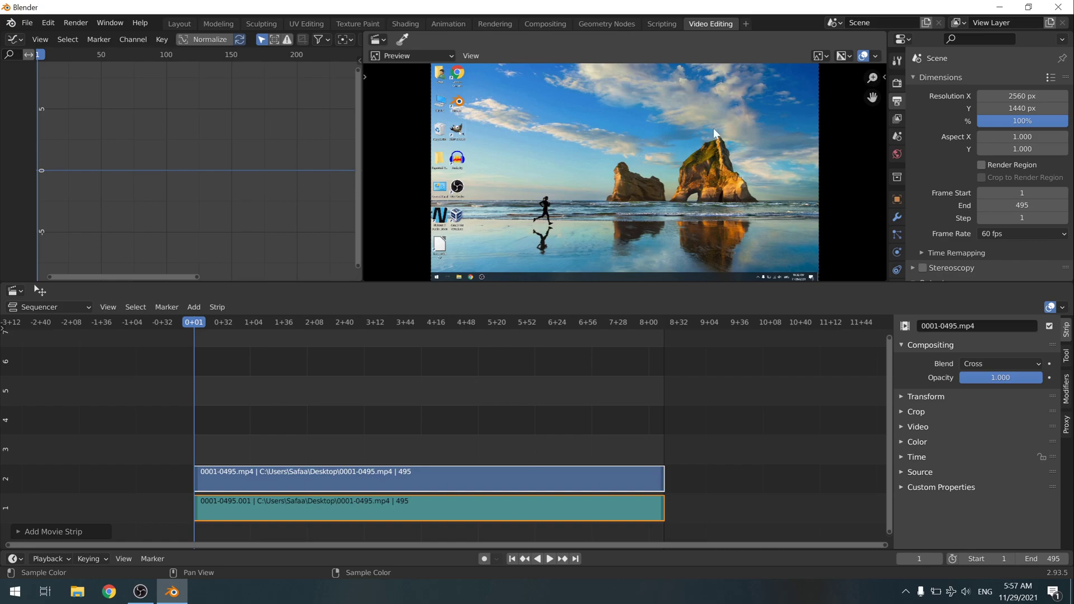
# Step: Add the VFX Masking workspace to the project
pyautogui.click(745, 26)
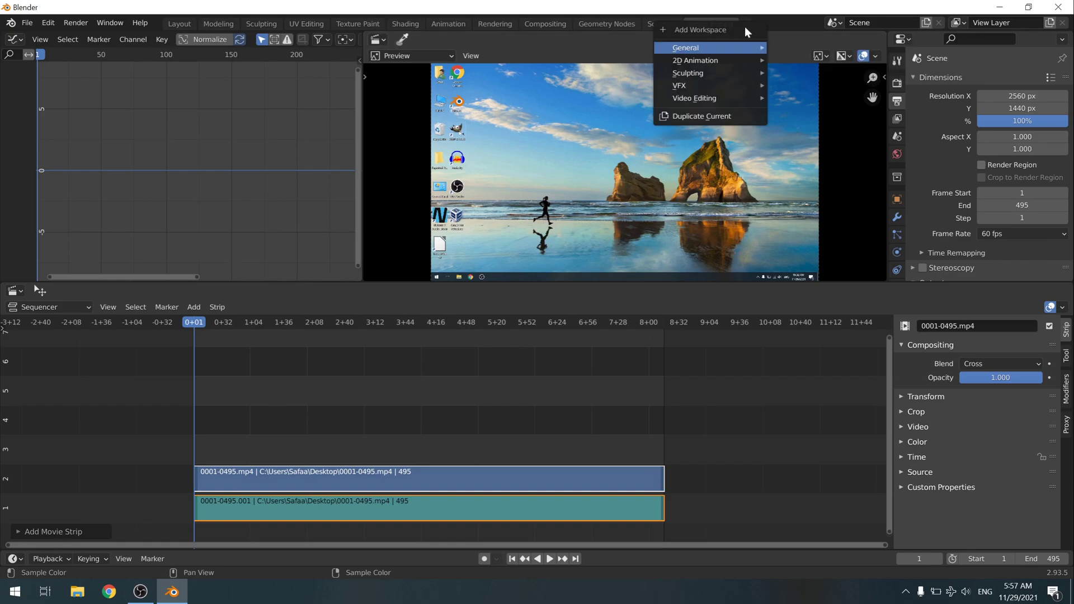
pyautogui.moveTo(733, 89)
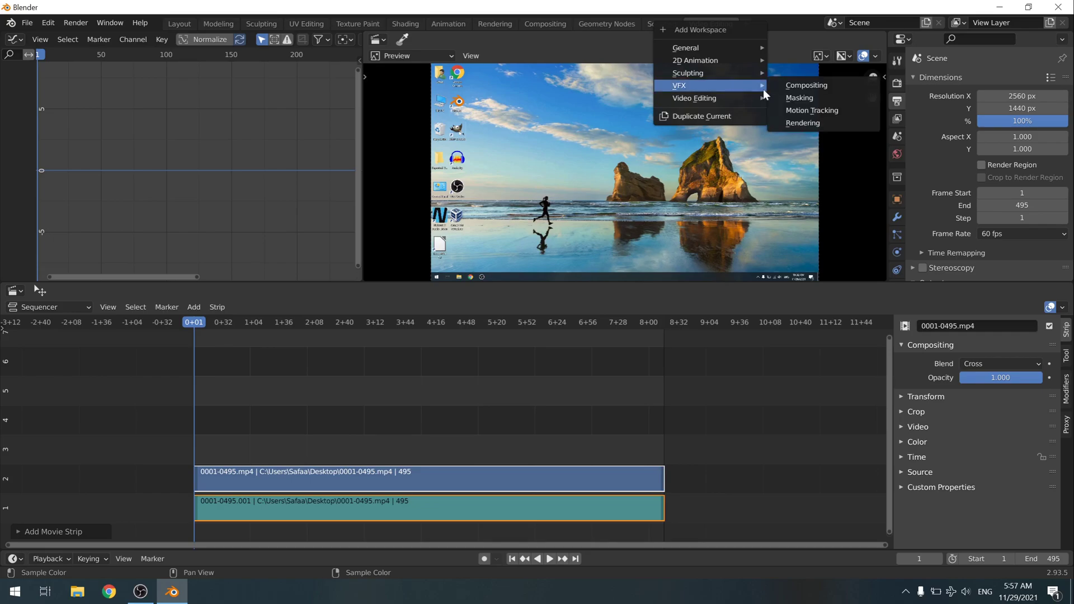
pyautogui.click(842, 102)
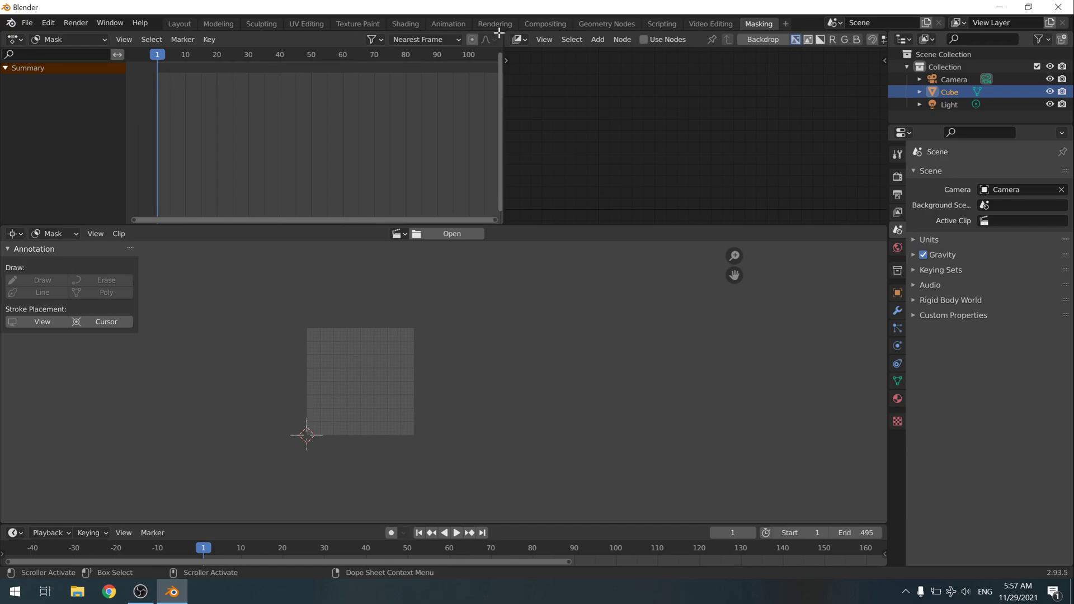
# Step: Close the node editor area by extending the dope sheet over it, and enlarge the mask editor area upward
pyautogui.moveTo(499, 33); pyautogui.dragTo(521, 38)
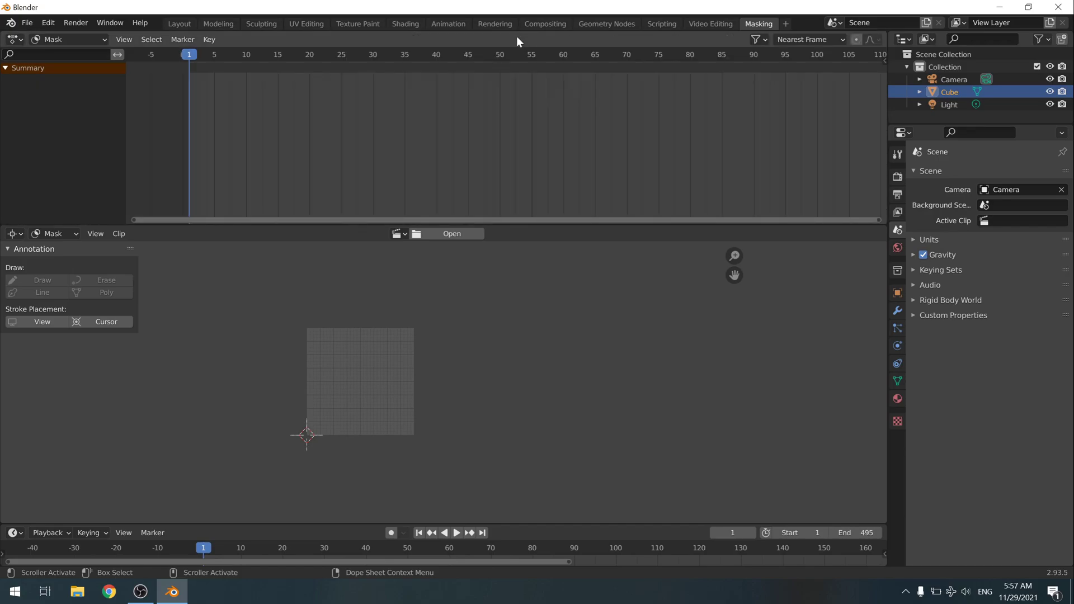
pyautogui.moveTo(509, 224); pyautogui.dragTo(503, 106)
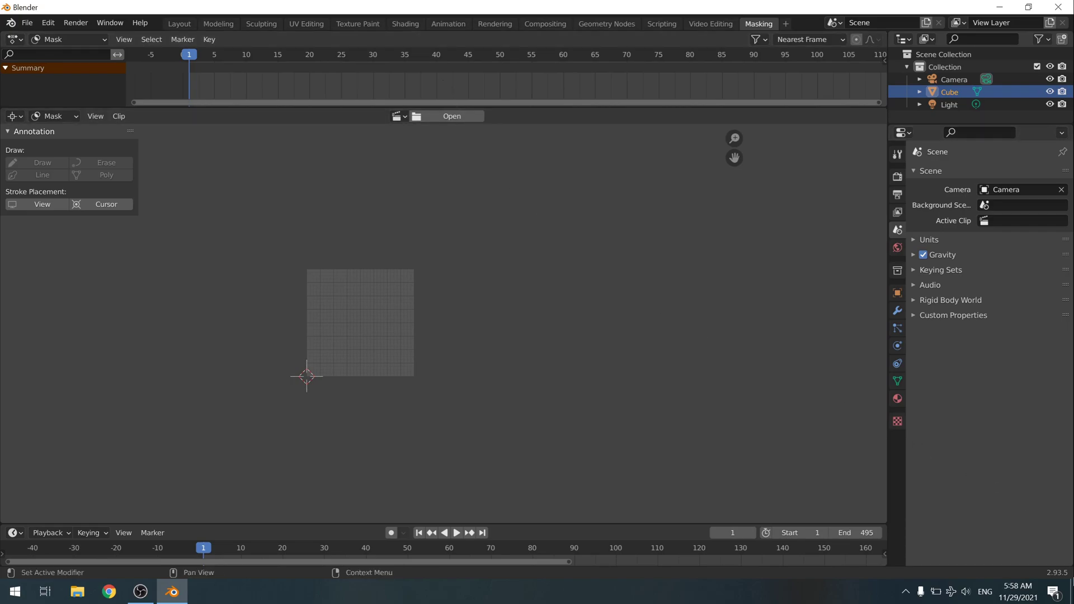
# Step: Load 0001-0495.mp4 from the desktop into the mask editor and hide the editor's side panels to show the whole frame
pyautogui.click(1072, 592)
pyautogui.moveTo(1030, 51); pyautogui.dragTo(334, 256)
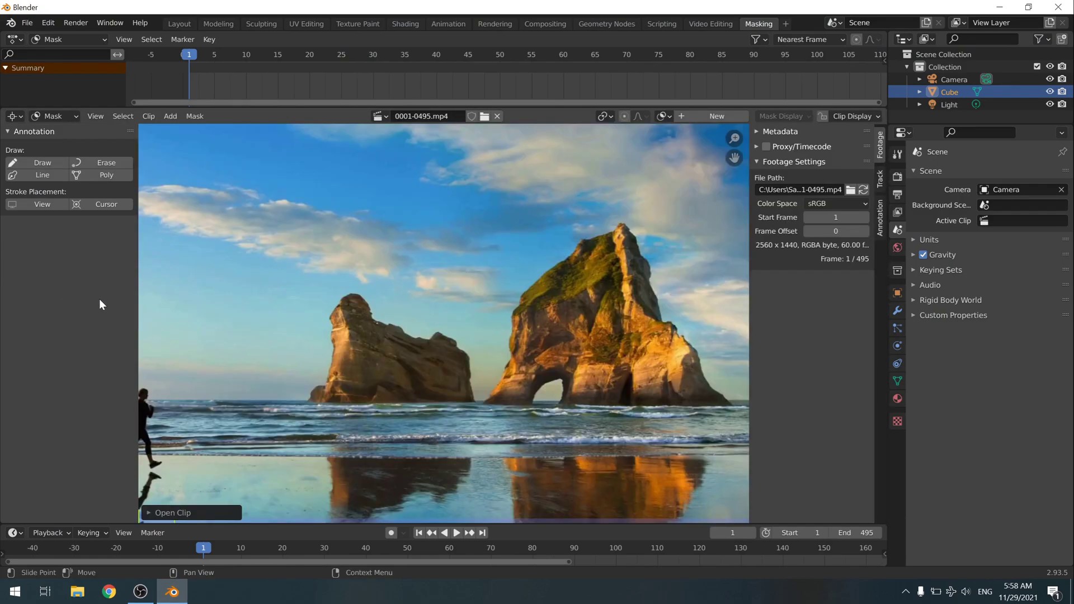
pyautogui.press('t')
pyautogui.press('n')
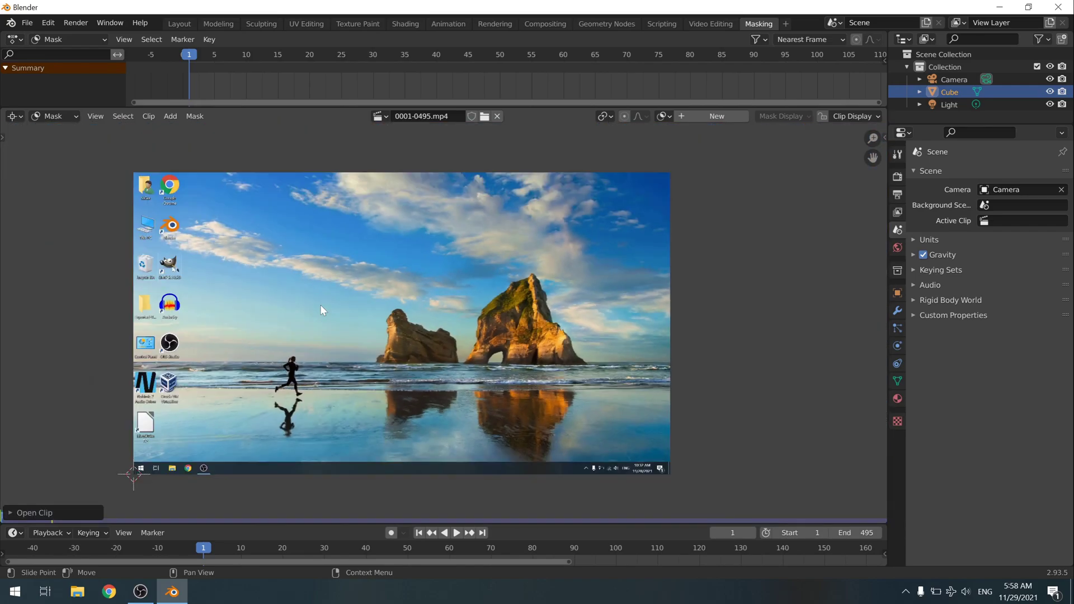
pyautogui.press('f')
pyautogui.moveTo(347, 309); pyautogui.dragTo(377, 291, button='middle')
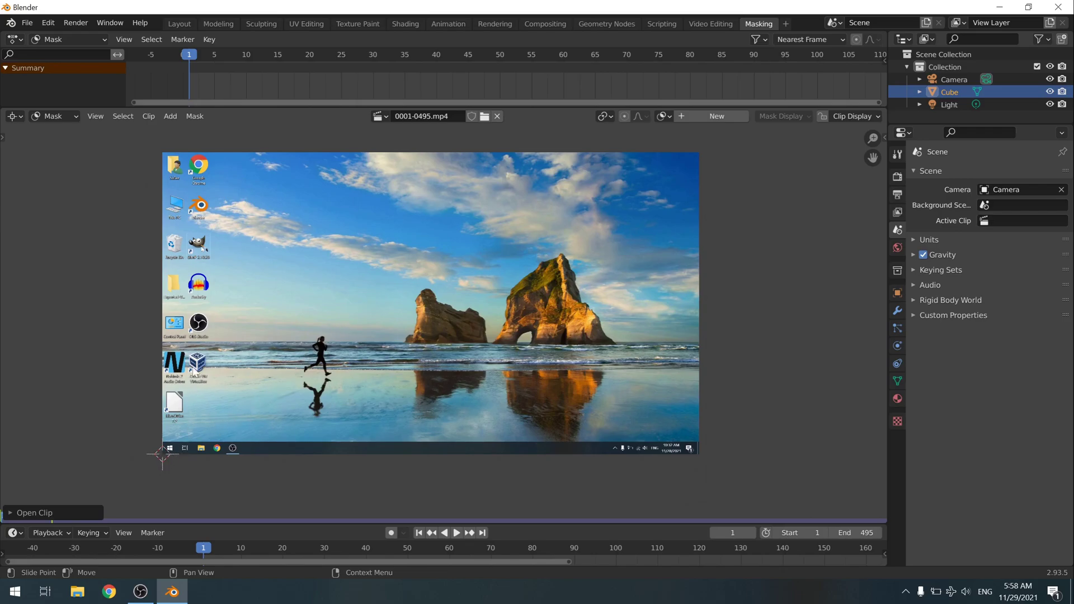
# Step: Add a square mask and move it onto the GIMP 2.10.28 icon's label in the footage
pyautogui.click(170, 117)
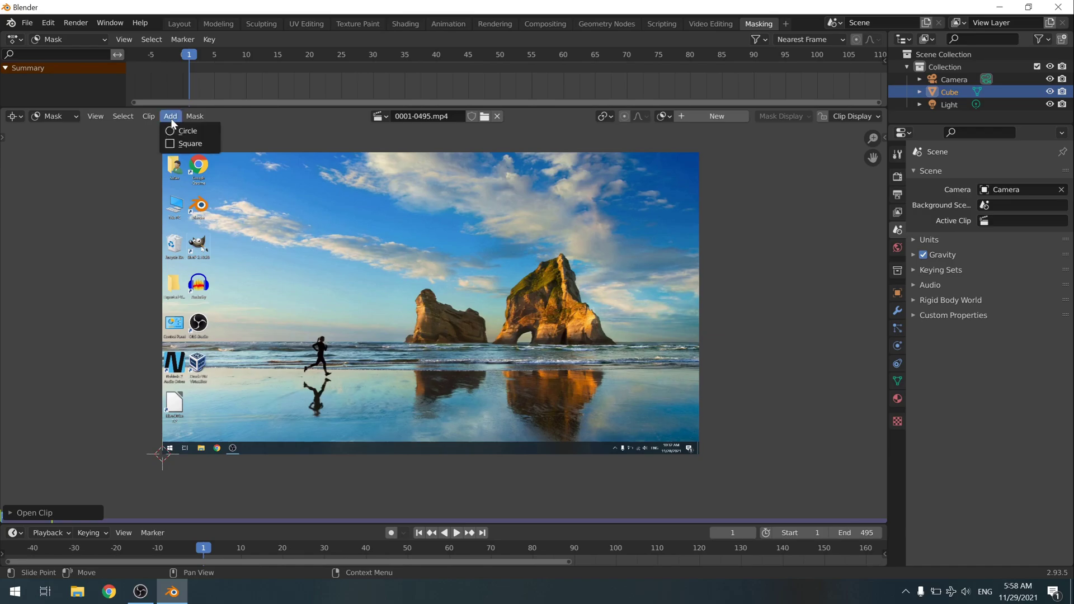
pyautogui.click(193, 143)
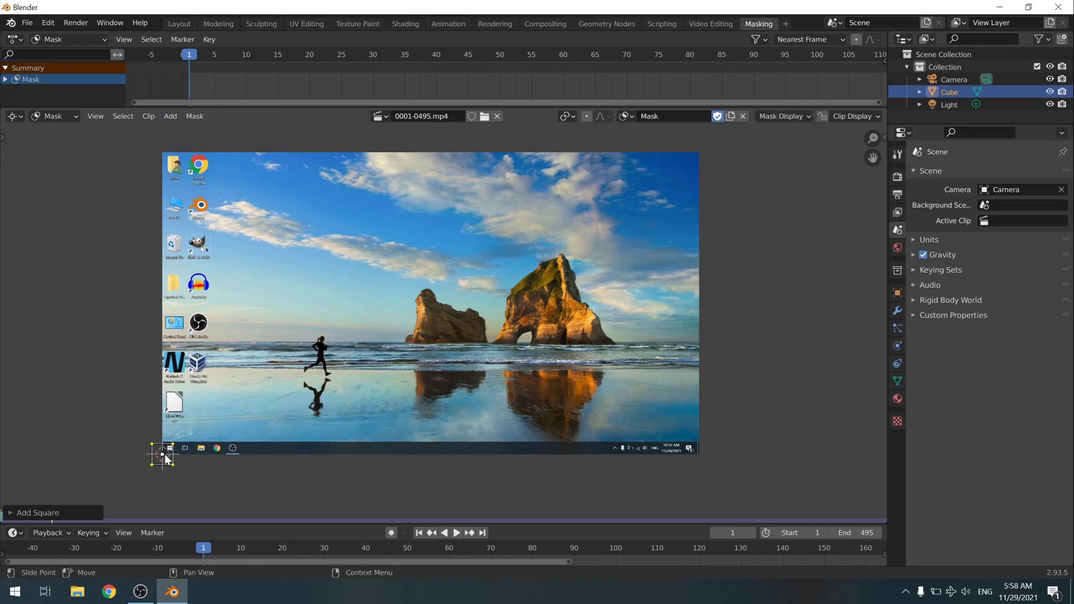
pyautogui.press('g')
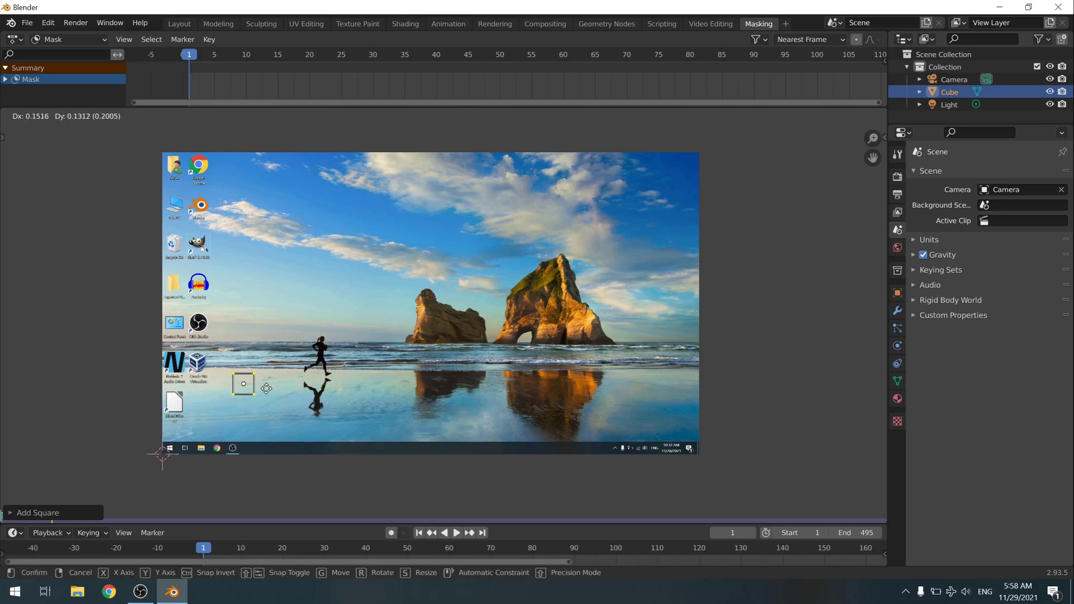
pyautogui.click(218, 259)
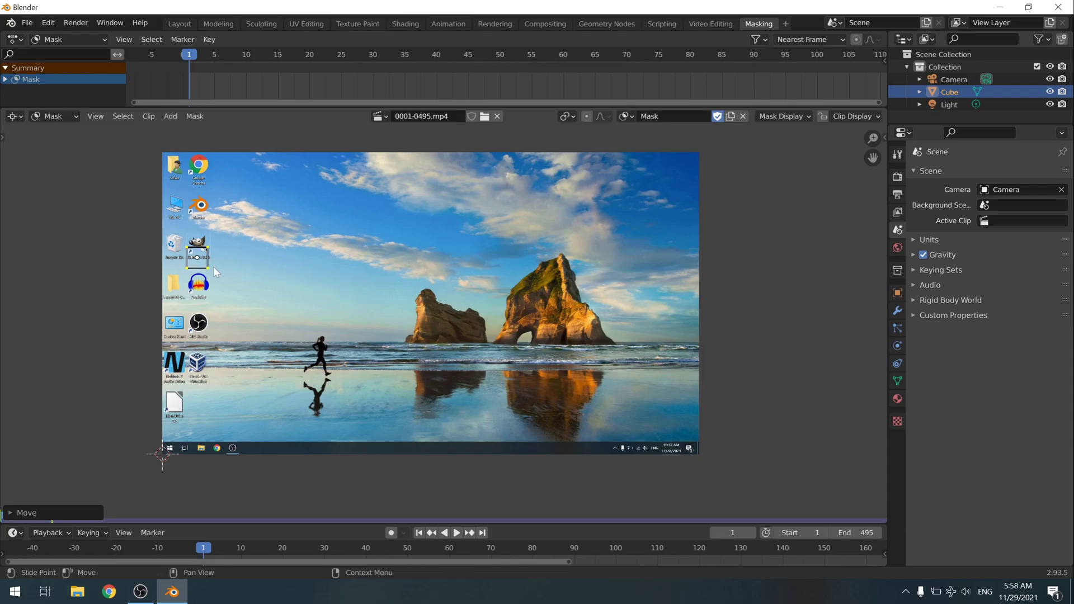
# Step: Widen the square mask along X and reposition it so it spans the width of the GIMP 2.10.28 label
pyautogui.scroll(3, 213, 269)
pyautogui.moveTo(149, 259); pyautogui.dragTo(520, 354, button='middle')
pyautogui.scroll(1, 364, 321)
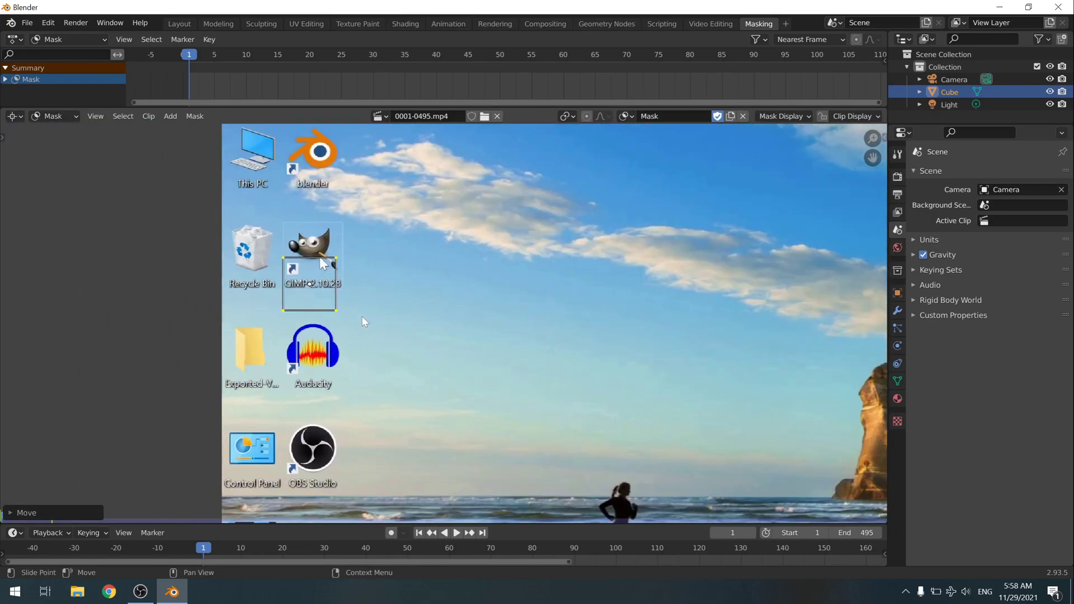
pyautogui.press('s')
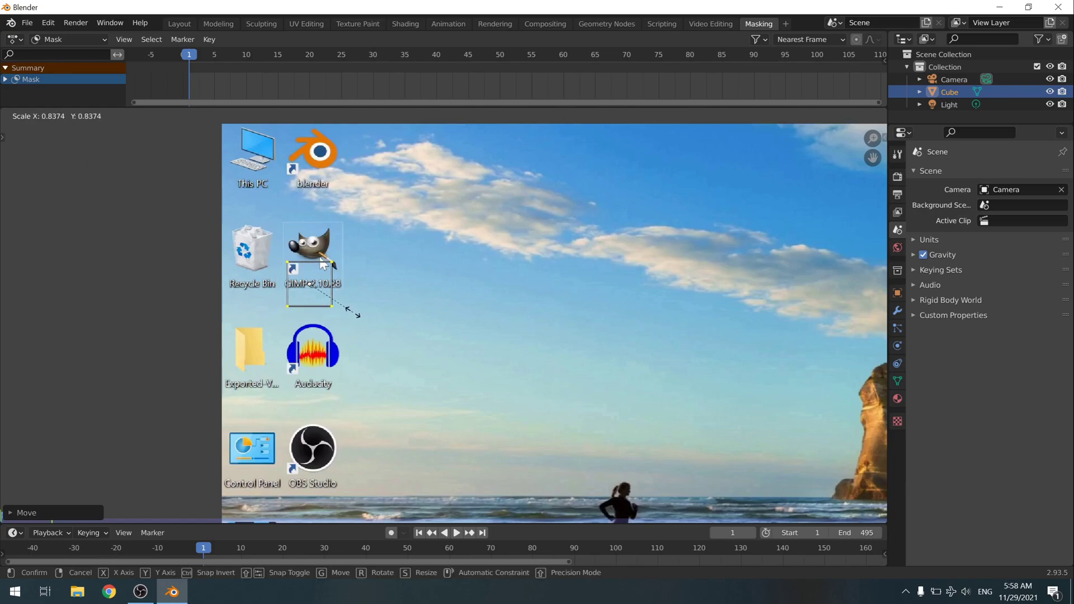
pyautogui.click(384, 309)
pyautogui.press('g')
pyautogui.click(386, 313)
# Step: Scale the mask along Y to slightly under half its height and move it to frame the GIMP 2.10.28 label
pyautogui.press('s')
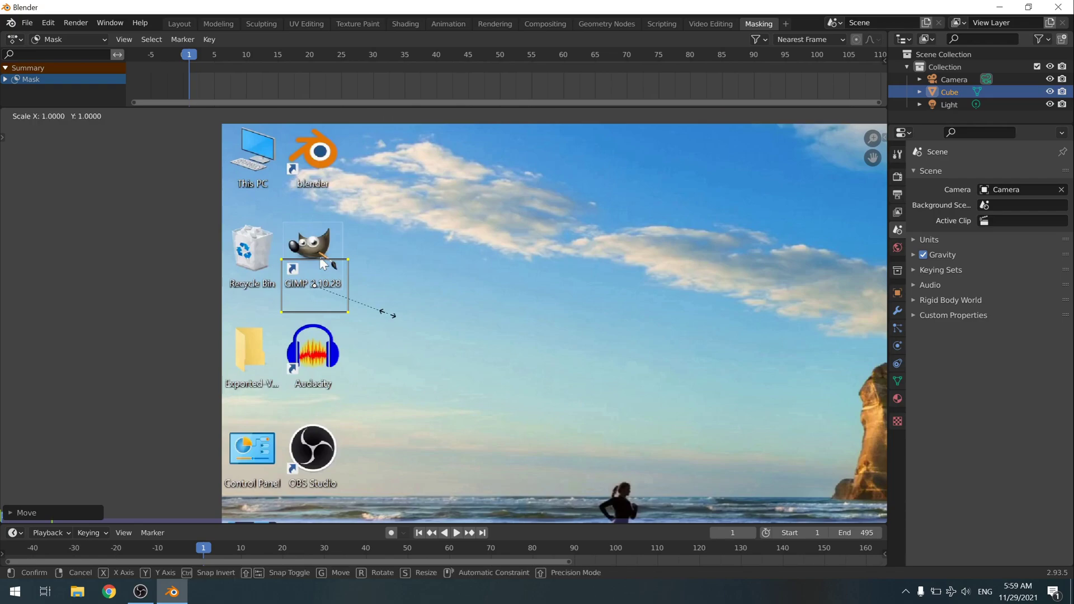
pyautogui.press('y')
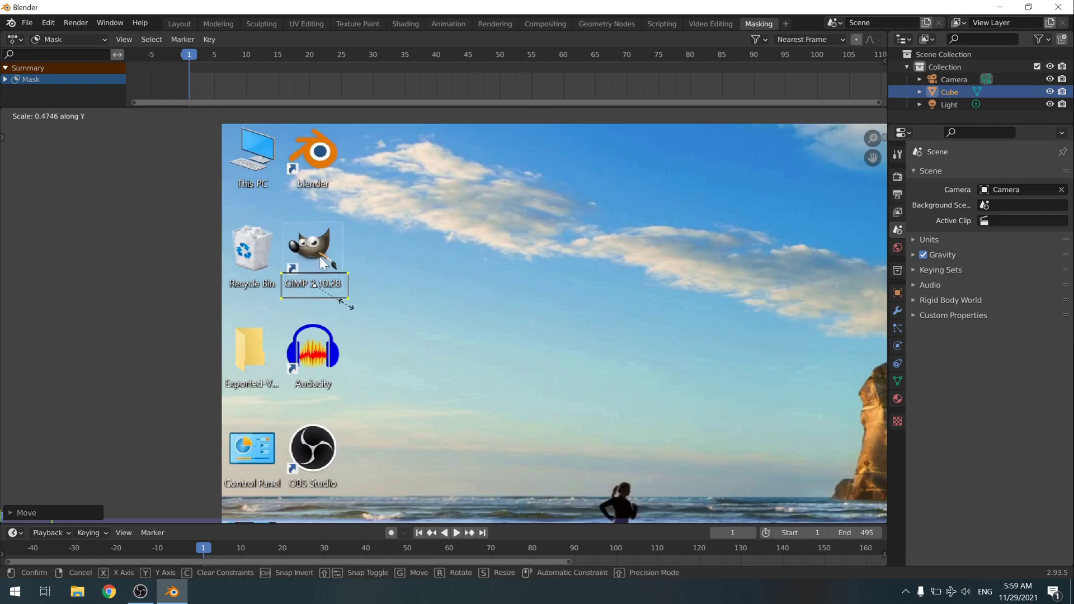
pyautogui.click(344, 303)
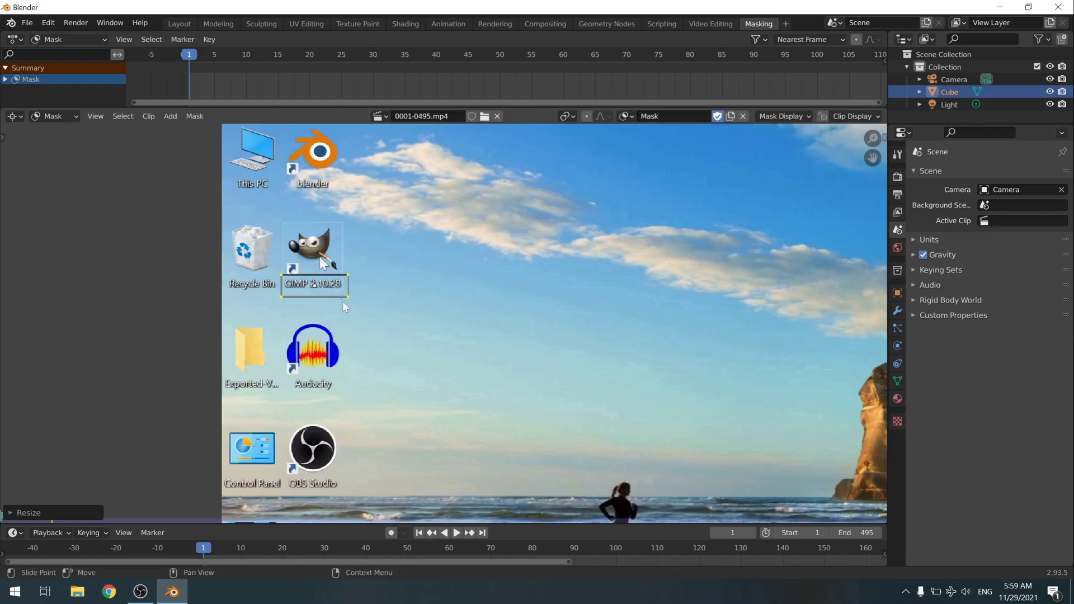
pyautogui.press('g')
pyautogui.click(342, 301)
pyautogui.click(514, 304)
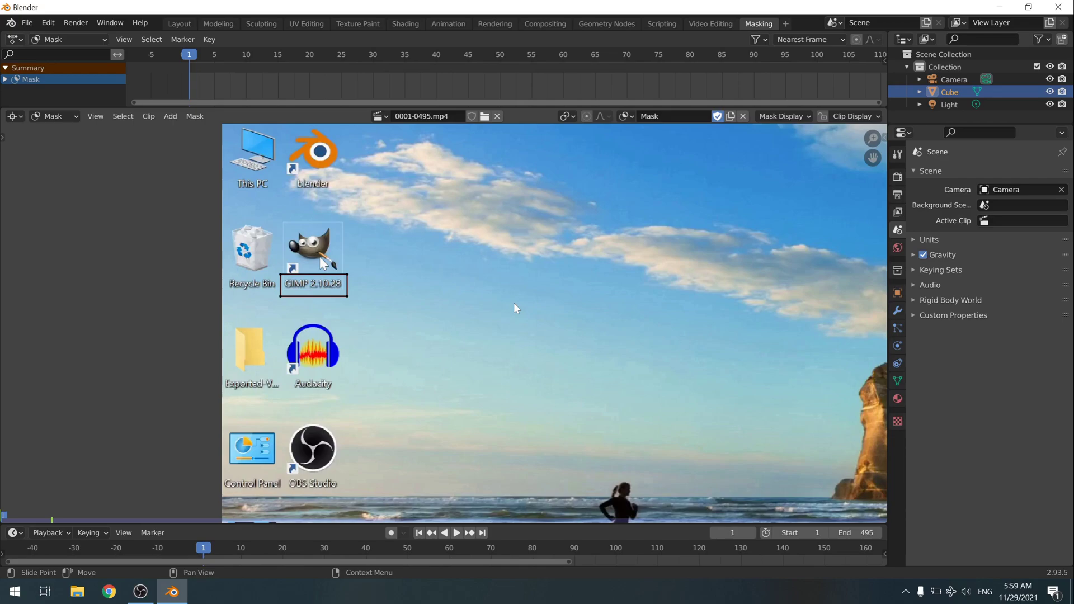
# Step: Draw a closed freeform mask with six vertices in the sky area beside the GIMP icon
pyautogui.press('a')
pyautogui.press('ctrl')
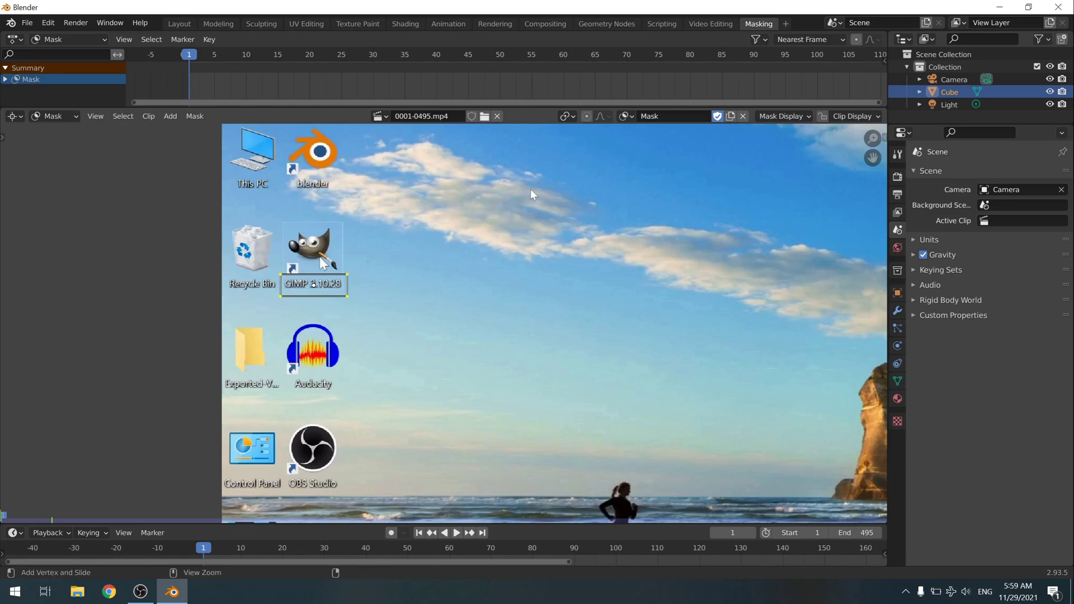
pyautogui.keyDown('ctrl'); pyautogui.click(530, 189); pyautogui.keyUp('ctrl')
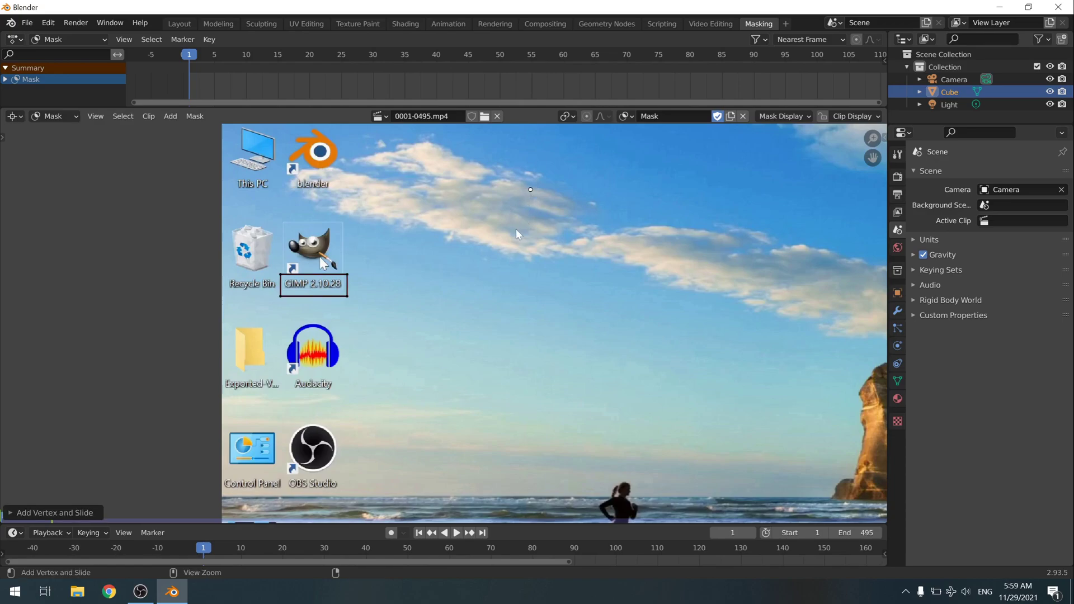
pyautogui.keyDown('ctrl'); pyautogui.click(464, 282); pyautogui.keyUp('ctrl')
pyautogui.keyDown('ctrl'); pyautogui.click(531, 379); pyautogui.keyUp('ctrl')
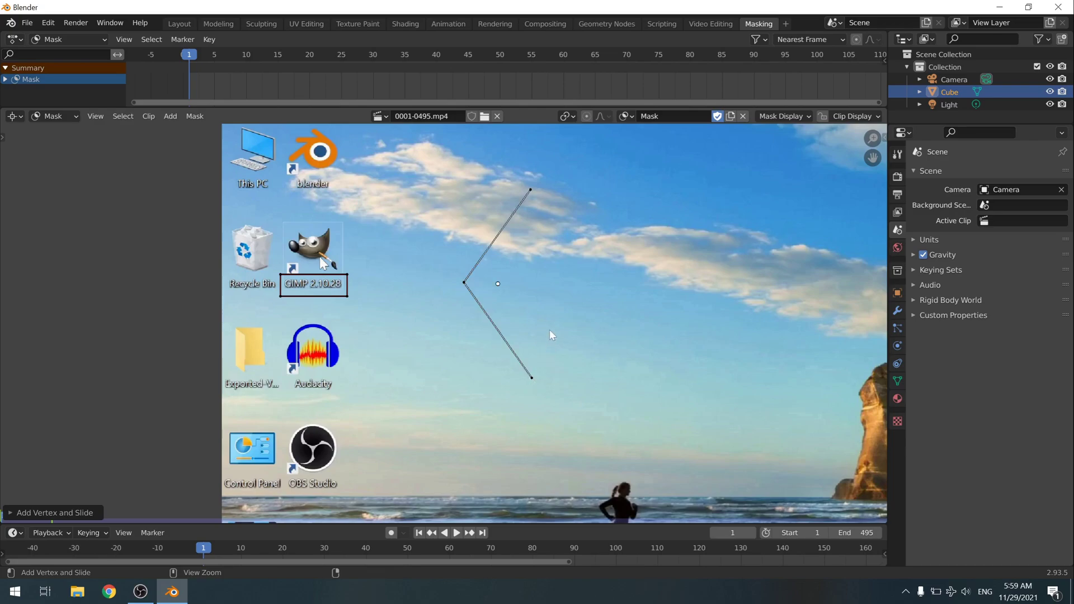
pyautogui.keyDown('ctrl'); pyautogui.click(577, 295); pyautogui.keyUp('ctrl')
pyautogui.keyDown('ctrl'); pyautogui.click(531, 191); pyautogui.keyUp('ctrl')
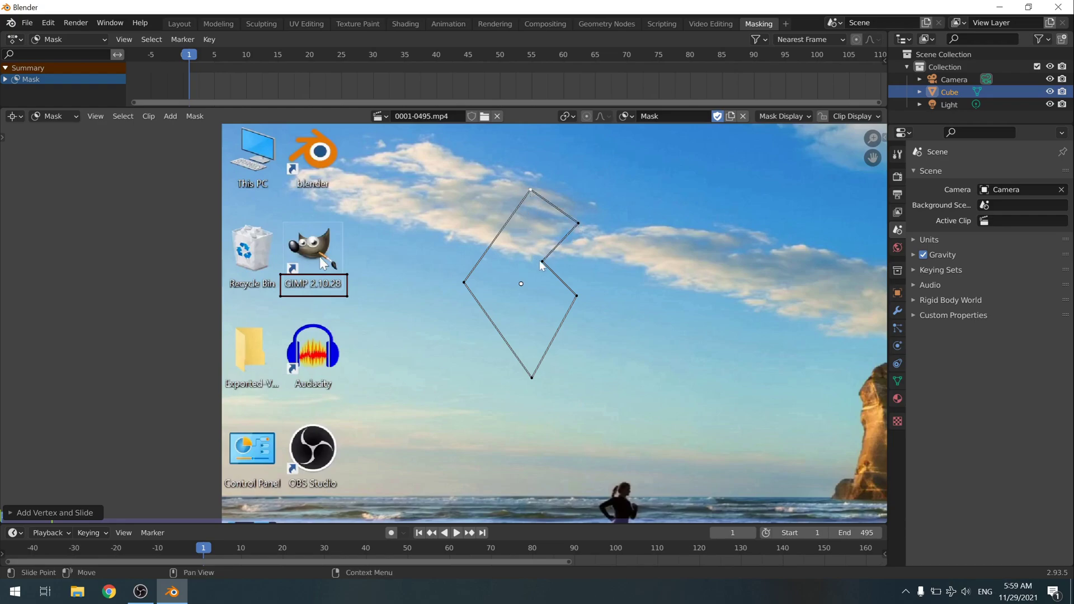
# Step: Set the handle type of the freeform mask's lowest vertex to Auto and move that vertex further down
pyautogui.click(531, 379)
pyautogui.press('v')
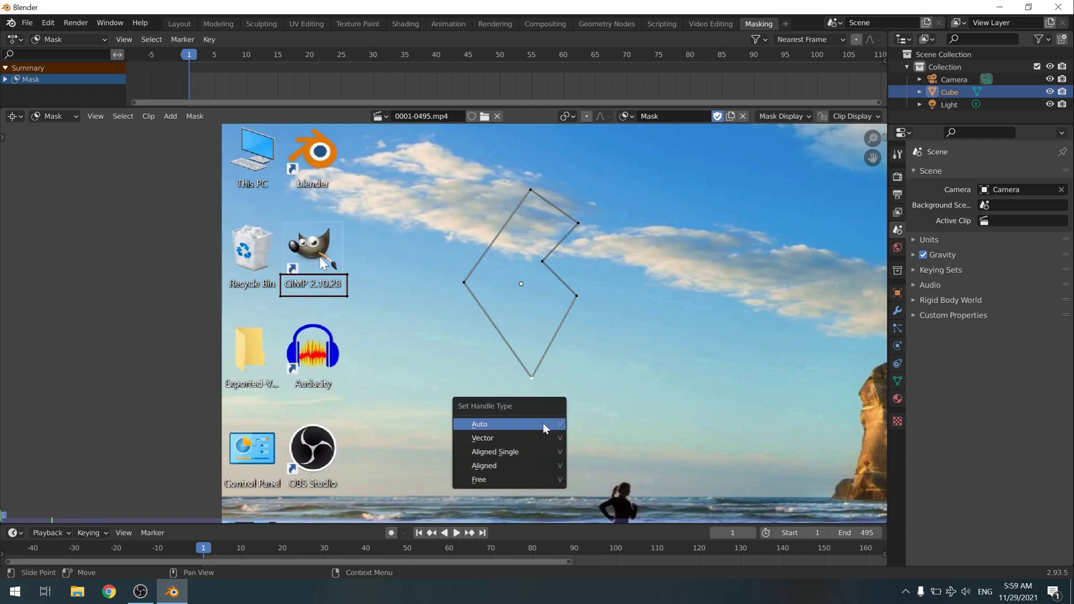
pyautogui.click(535, 424)
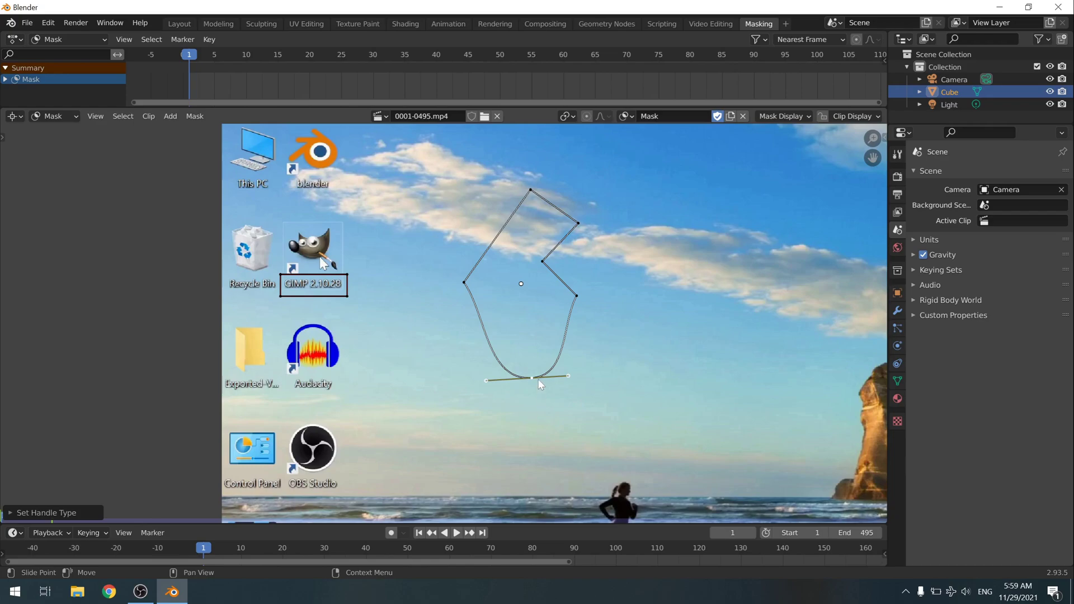
pyautogui.press('g')
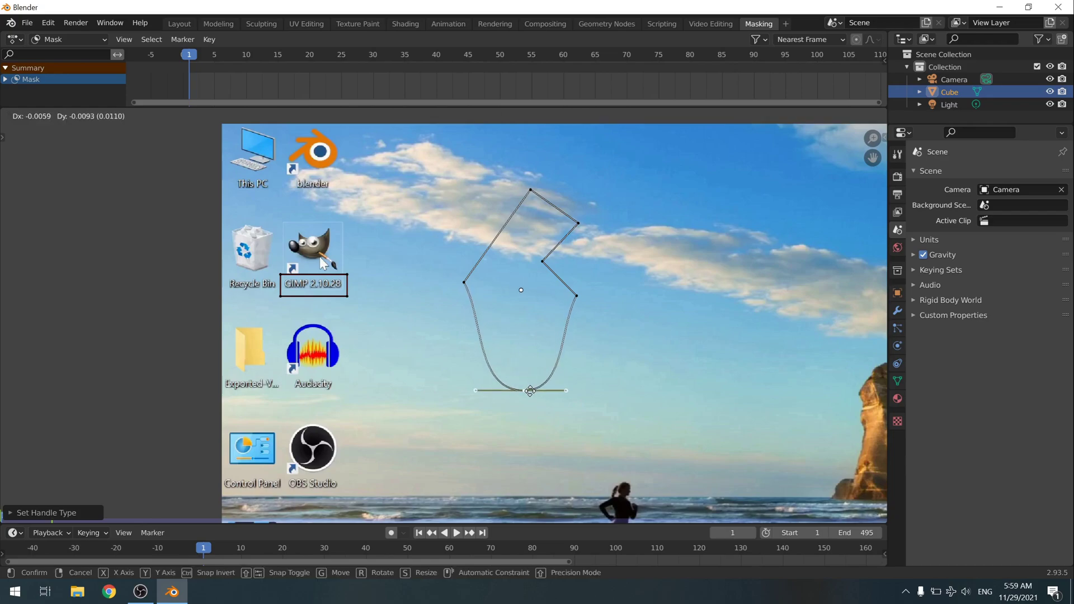
pyautogui.click(525, 419)
# Step: Give the freeform mask's remaining vertices Auto handles and reposition them to form a smooth, rounded outline with an inward curve
pyautogui.click(464, 283)
pyautogui.press('g')
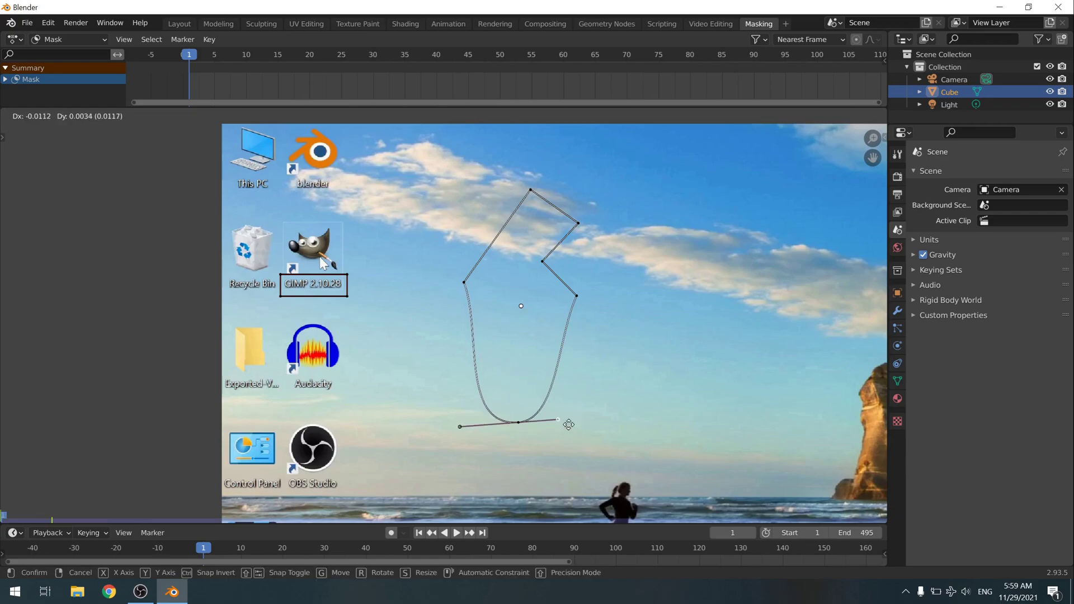
pyautogui.click(439, 320)
pyautogui.press('a')
pyautogui.press('v')
pyautogui.click(577, 290)
pyautogui.click(581, 221)
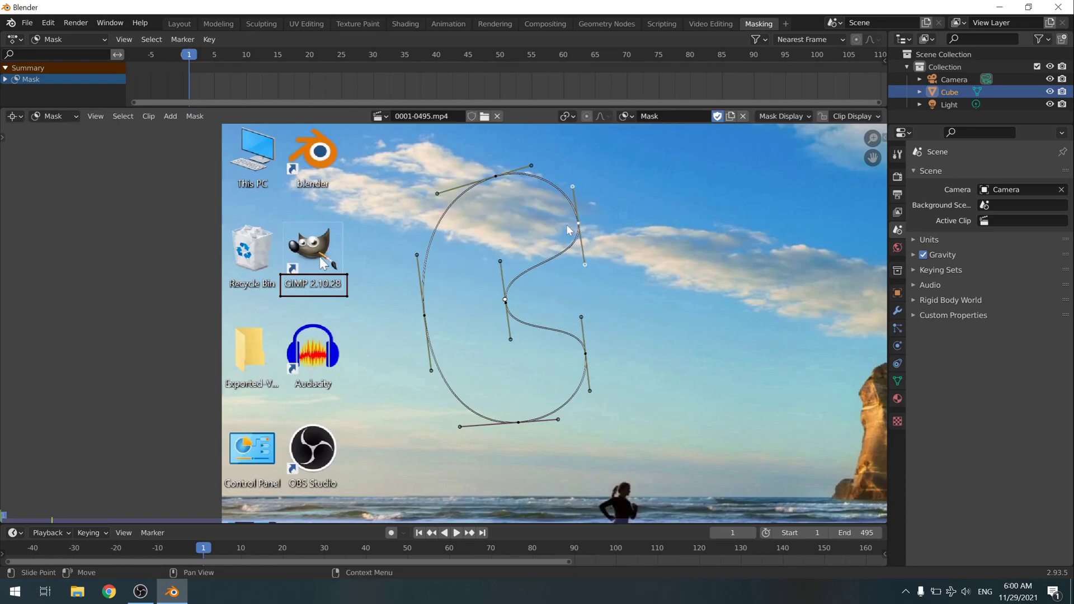
pyautogui.click(505, 300)
# Step: Delete the entire freeform mask, keeping only the rectangular mask around the GIMP 2.10.28 label
pyautogui.press('a')
pyautogui.press('x')
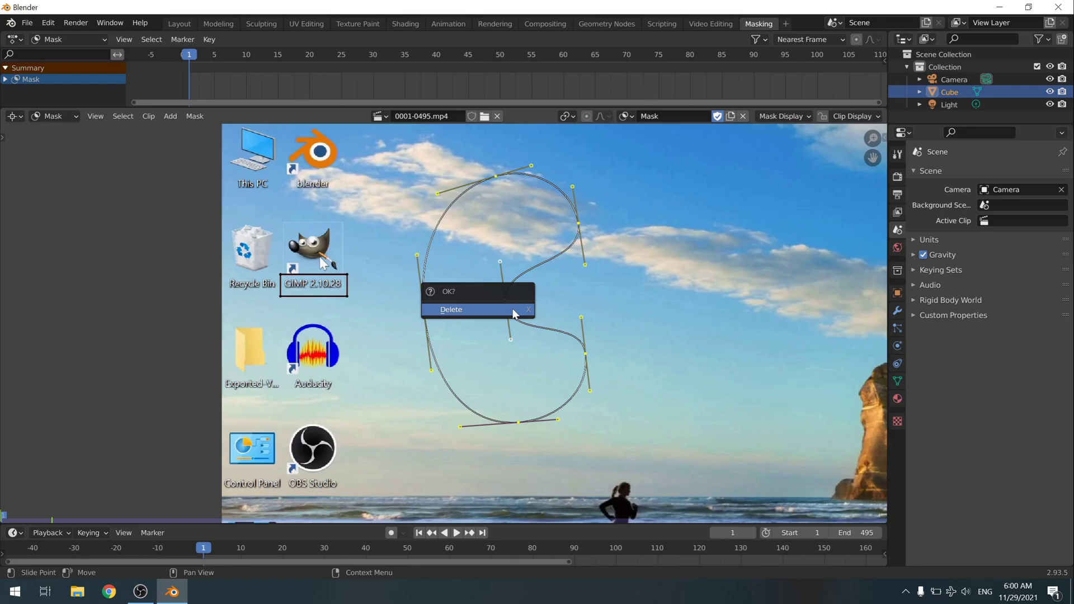
pyautogui.click(515, 310)
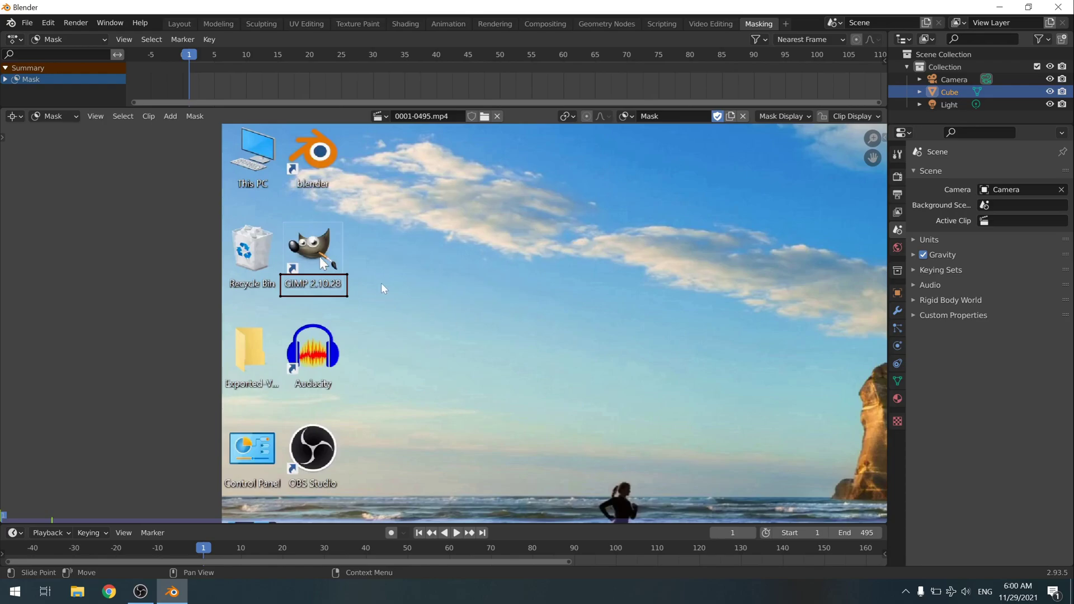
# Step: Select the whole rectangular label mask and keyframe its shape at frame 27
pyautogui.press('a')
pyautogui.moveTo(190, 56); pyautogui.dragTo(353, 85)
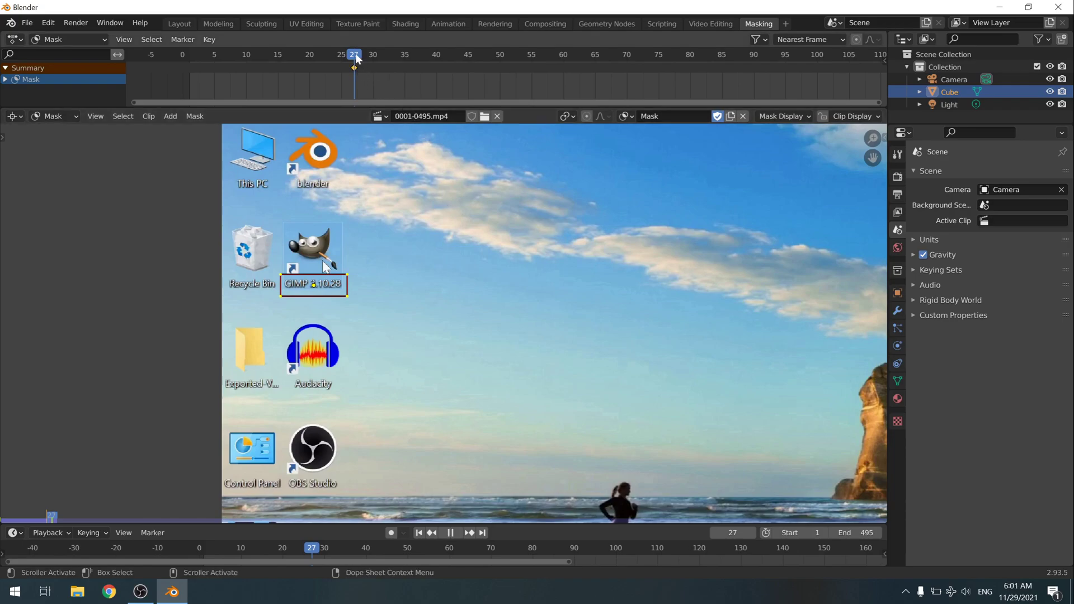
# Step: At frame 144, move the rectangular mask onto the dragged GIMP icon's label and insert a keyframe
pyautogui.moveTo(356, 58); pyautogui.dragTo(616, 73)
pyautogui.press('space')
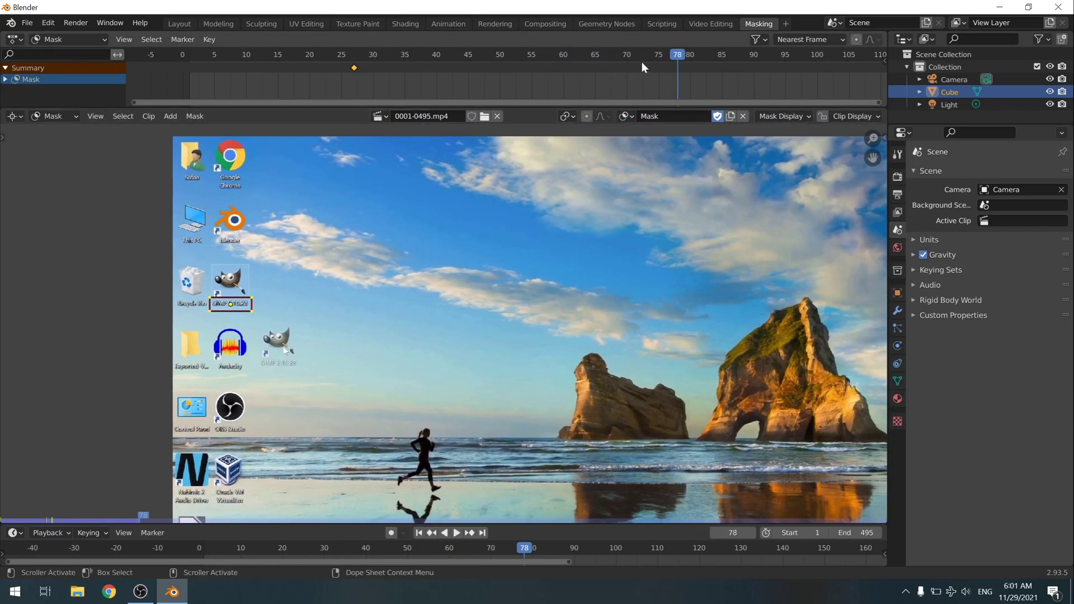
pyautogui.scroll(-2, 678, 70)
pyautogui.moveTo(633, 58); pyautogui.dragTo(771, 68)
pyautogui.moveTo(784, 82); pyautogui.dragTo(556, 99, button='middle')
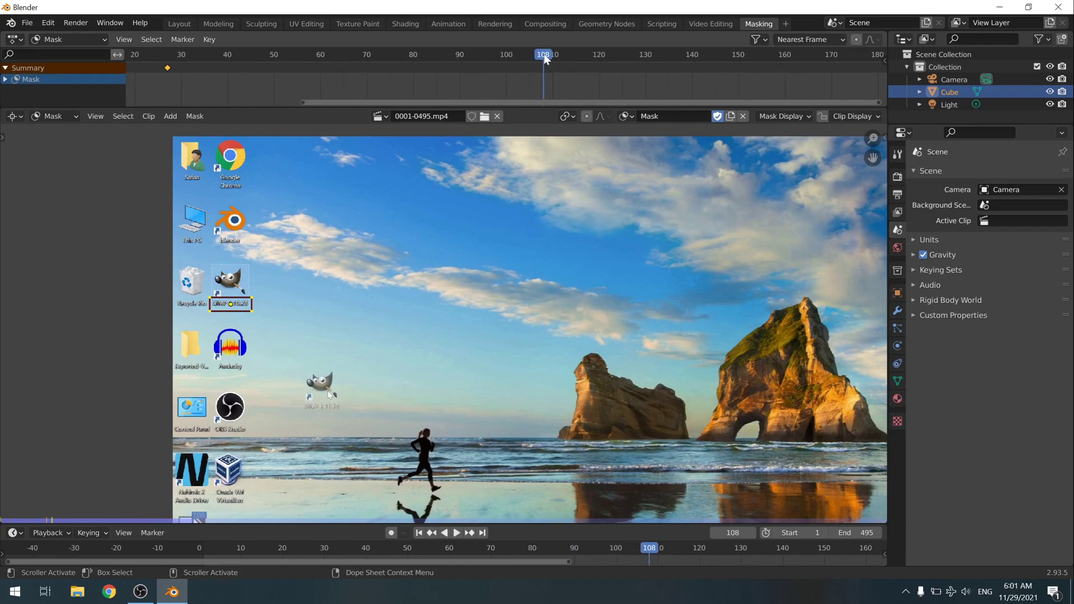
pyautogui.moveTo(546, 58); pyautogui.dragTo(711, 76)
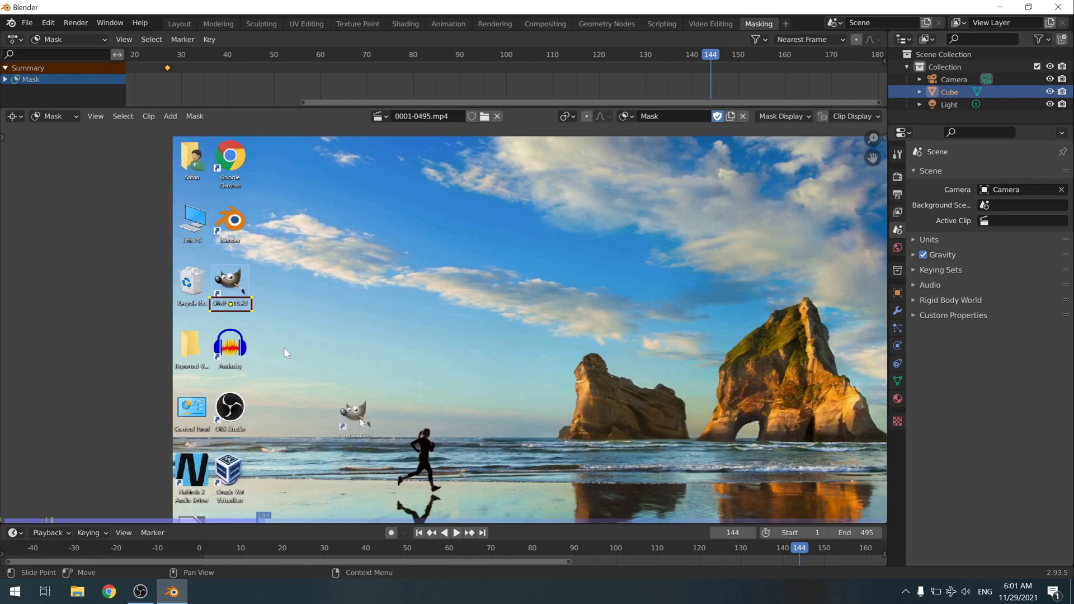
pyautogui.press('g')
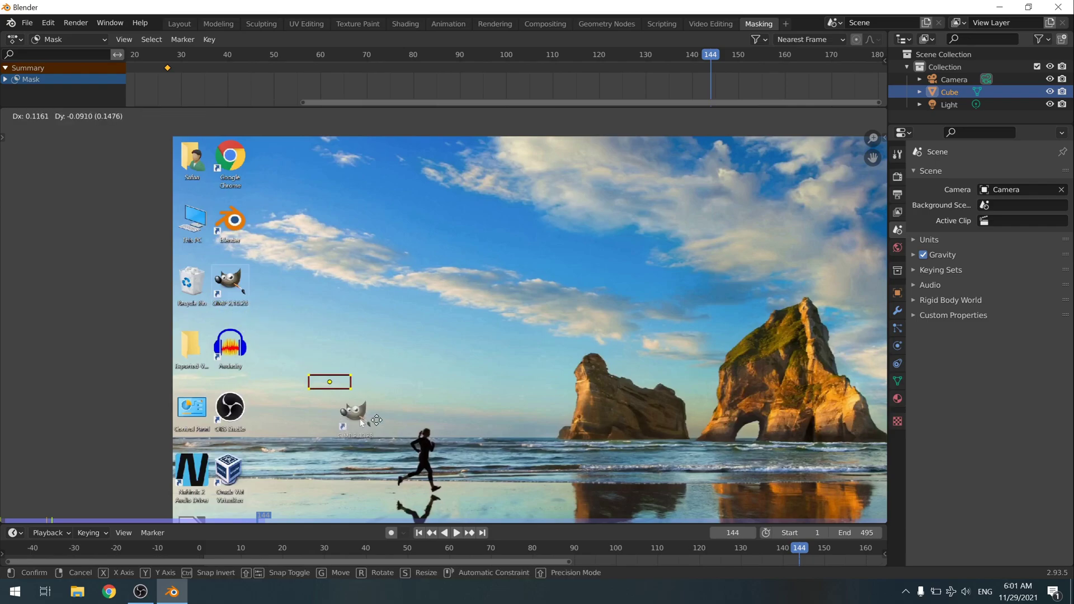
pyautogui.click(401, 473)
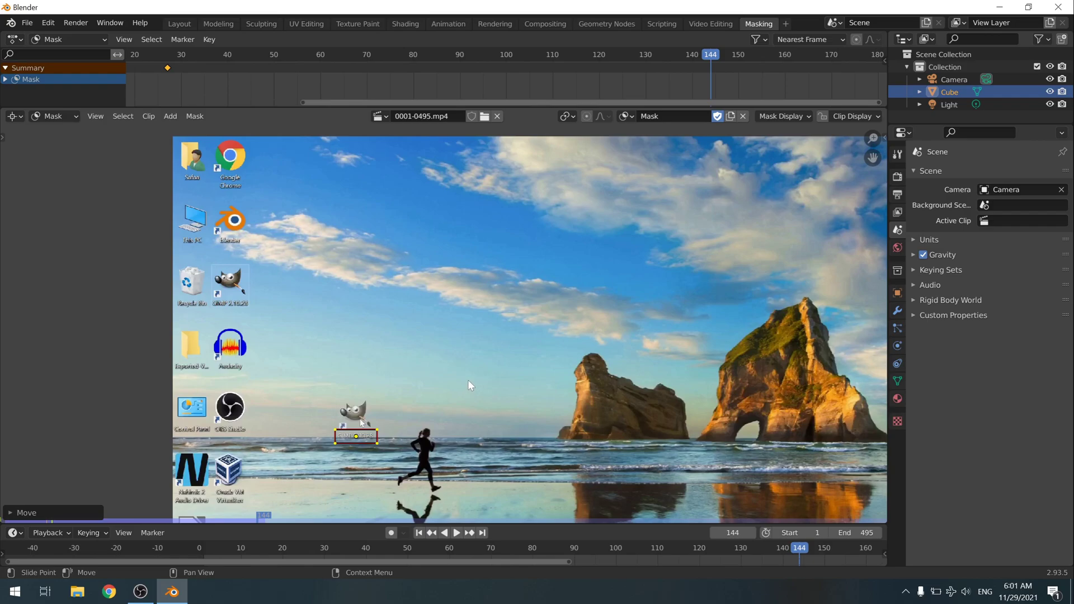
pyautogui.press('i')
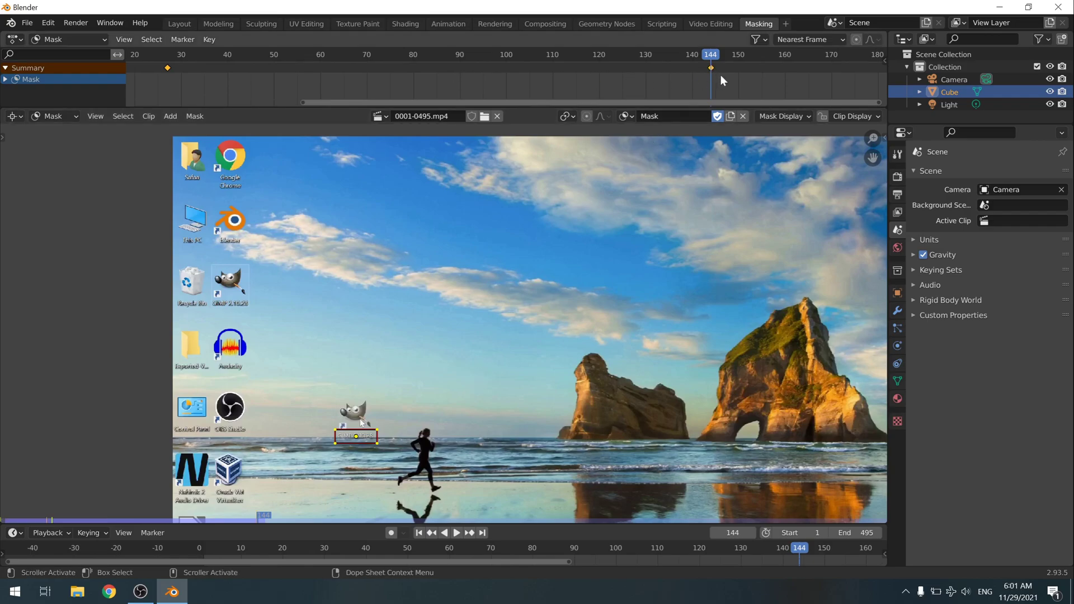
# Step: At frame 90, realign the mask with the dragged icon's label and enable automatic keyframing to record its position
pyautogui.moveTo(710, 58); pyautogui.dragTo(459, 79)
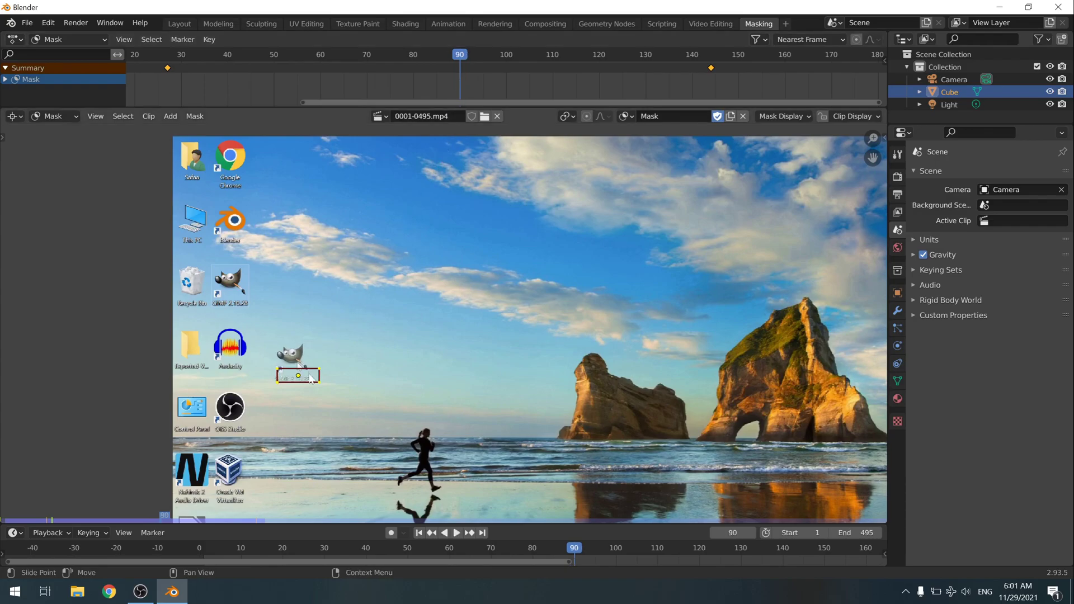
pyautogui.press('g')
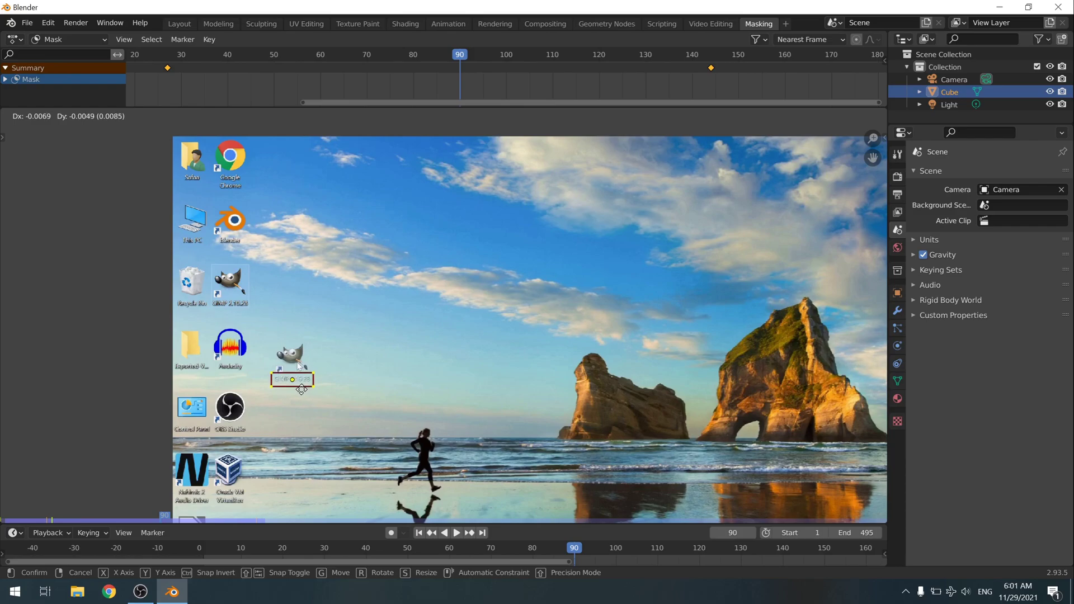
pyautogui.click(301, 390)
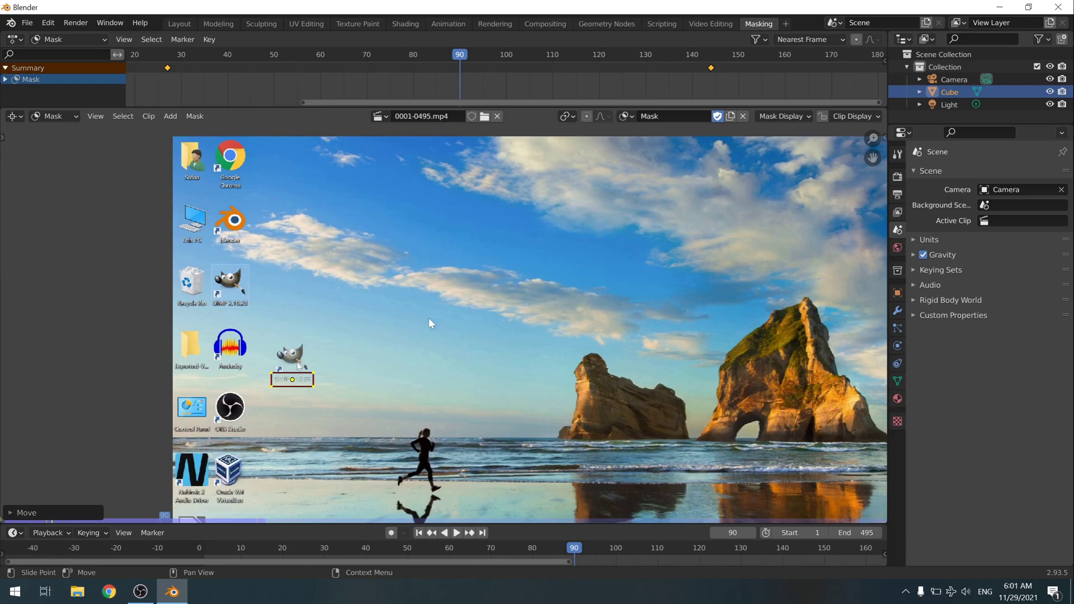
pyautogui.click(391, 531)
pyautogui.press('g')
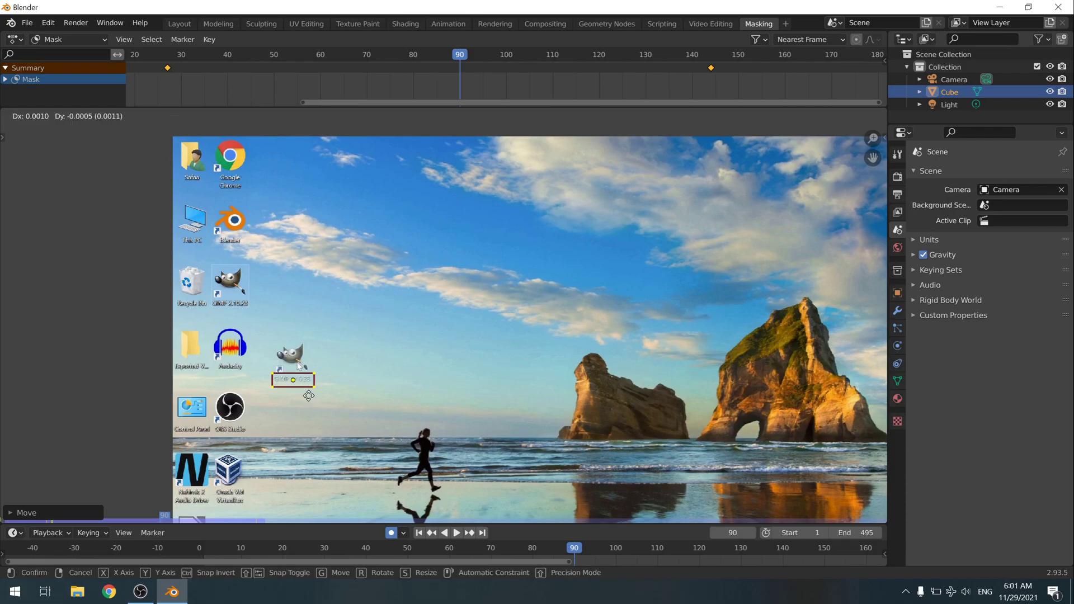
pyautogui.click(309, 396)
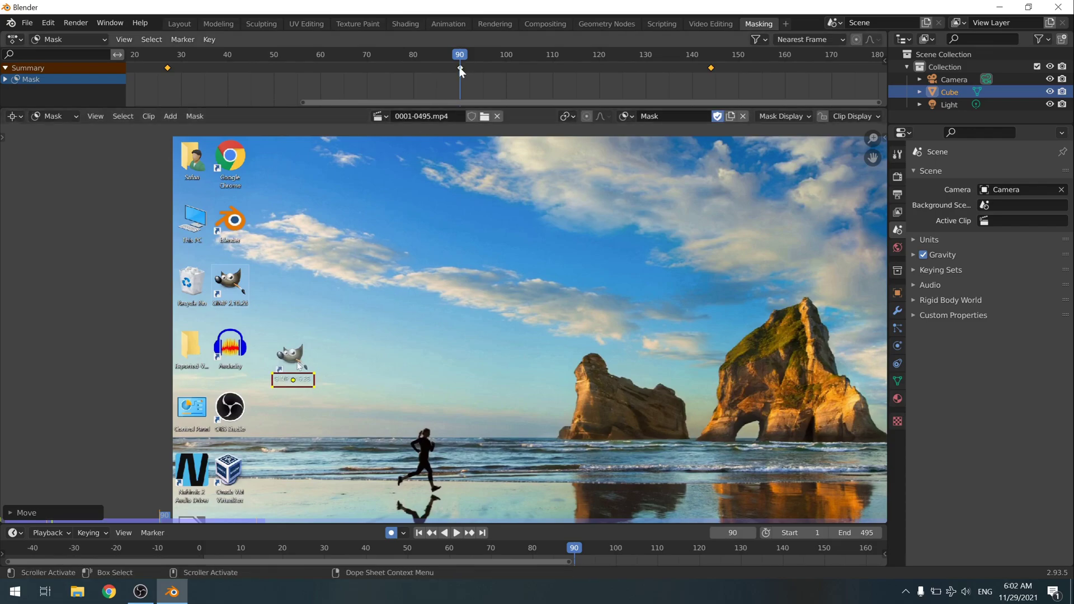
# Step: Realign the mask with the dragged icon's label at intermediate frames including 60, 70, 80, 101, 109, 116 and 130, and keyframe frame 150
pyautogui.moveTo(460, 66); pyautogui.dragTo(581, 66)
pyautogui.press('g')
pyautogui.click(370, 392)
pyautogui.moveTo(481, 56); pyautogui.dragTo(461, 64)
pyautogui.press('space')
pyautogui.click(414, 55)
pyautogui.click(367, 54)
pyautogui.press('g')
pyautogui.click(315, 291)
pyautogui.moveTo(276, 55); pyautogui.dragTo(380, 55)
pyautogui.press('space')
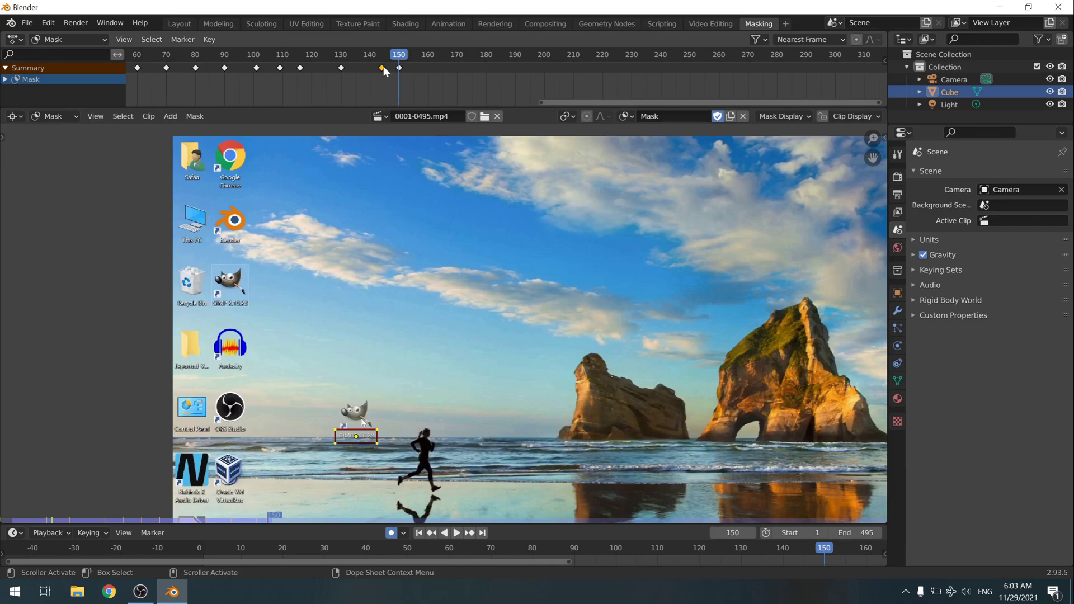
# Step: At frame 317, move the mask onto the enlarged GIMP 2.10.28 label
pyautogui.moveTo(399, 60); pyautogui.dragTo(801, 77)
pyautogui.moveTo(802, 79); pyautogui.dragTo(527, 83, button='middle')
pyautogui.moveTo(529, 61); pyautogui.dragTo(607, 71)
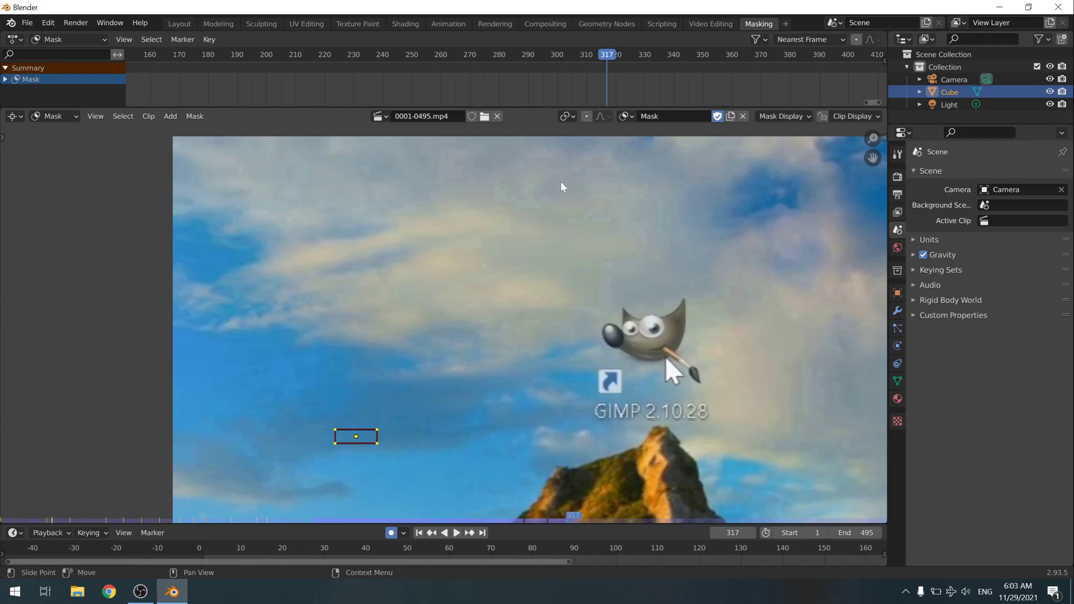
pyautogui.press('g')
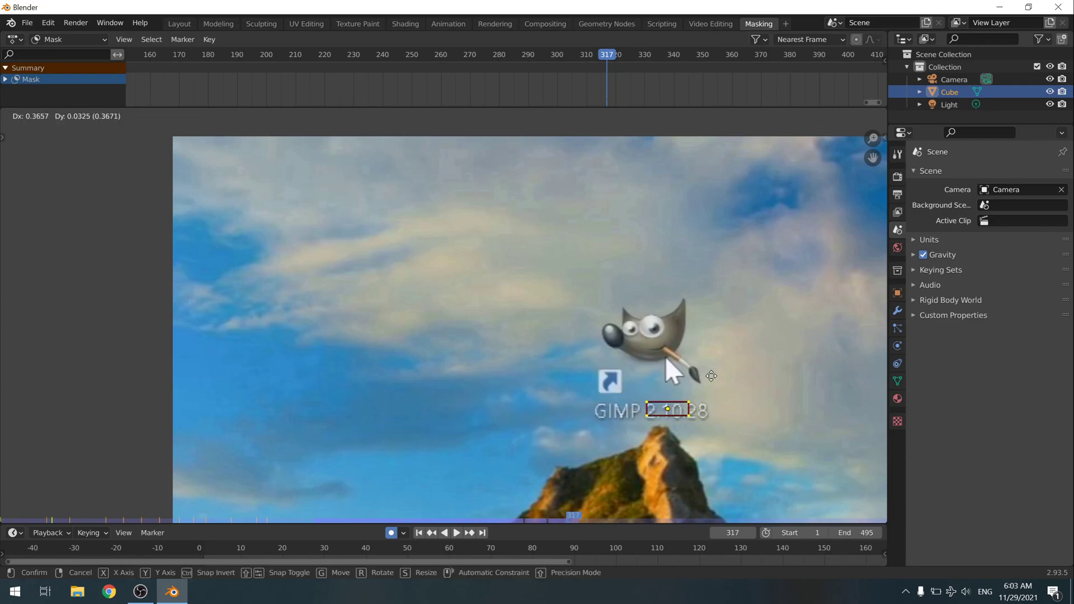
pyautogui.click(694, 381)
# Step: Enlarge the mask at frame 317 and adjust its position so it frames the whole GIMP 2.10.28 label
pyautogui.press('s')
pyautogui.click(799, 382)
pyautogui.press('s')
pyautogui.click(814, 376)
pyautogui.press('g')
pyautogui.click(812, 377)
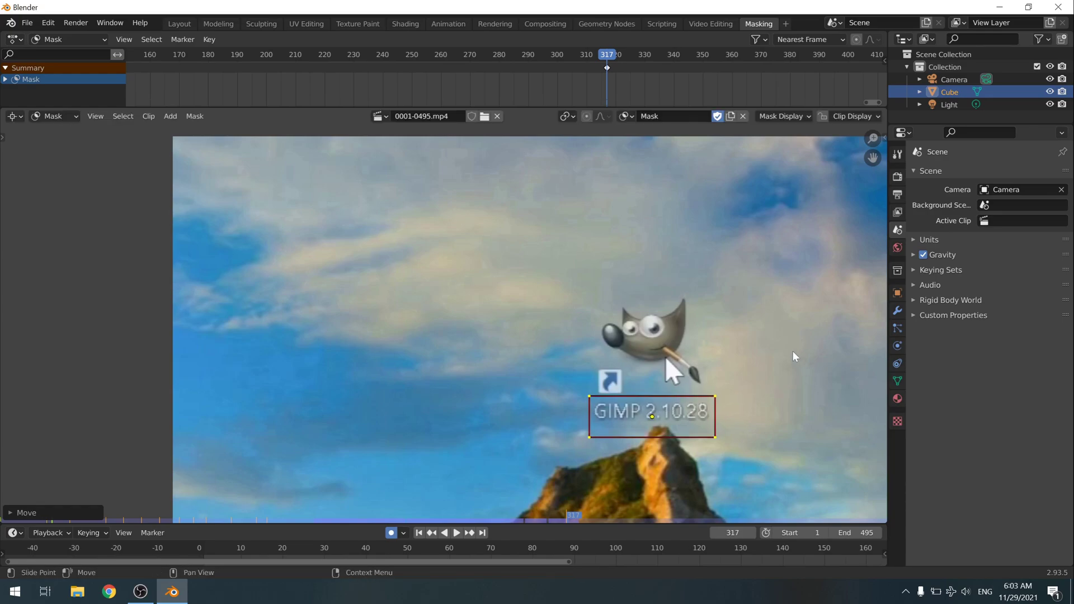
pyautogui.press('g')
pyautogui.click(710, 239)
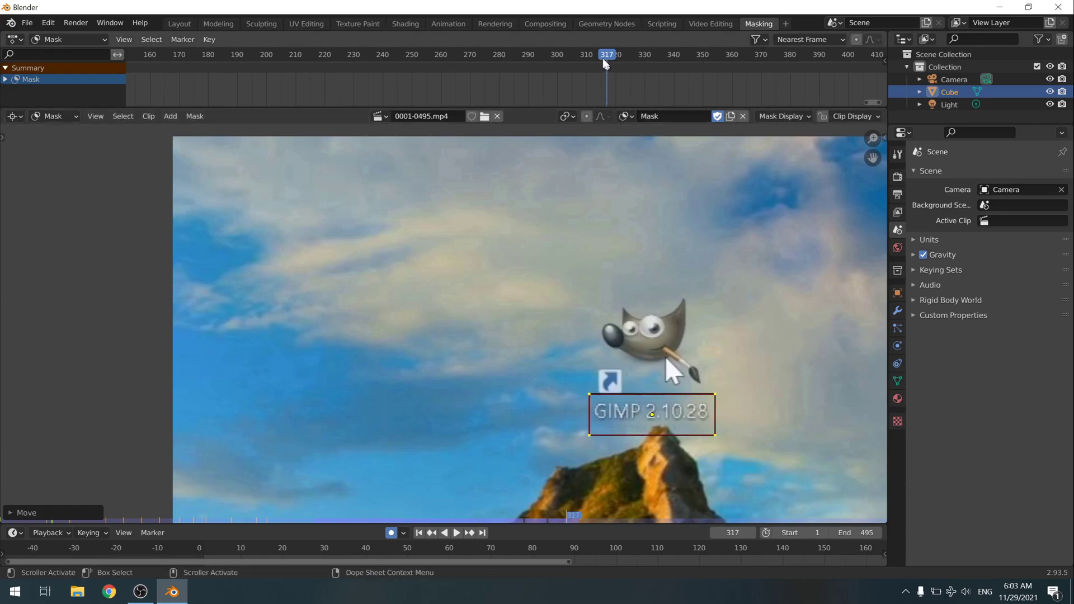
# Step: Work backward from frame 317 to about frame 247, realigning and resizing the mask around the moving label to keyframe it
pyautogui.moveTo(608, 60); pyautogui.dragTo(407, 70)
pyautogui.press('g')
pyautogui.click(465, 272)
pyautogui.press('g')
pyautogui.click(516, 309)
pyautogui.press('Left')
pyautogui.press('Left')
pyautogui.press('Left')
pyautogui.press('Left')
pyautogui.press('Left')
pyautogui.press('Left')
pyautogui.press('Left')
pyautogui.press('Left')
pyautogui.press('Left')
pyautogui.press('Left')
pyautogui.press('Left')
pyautogui.press('Left')
pyautogui.press('Left')
pyautogui.press('Left')
pyautogui.press('Left')
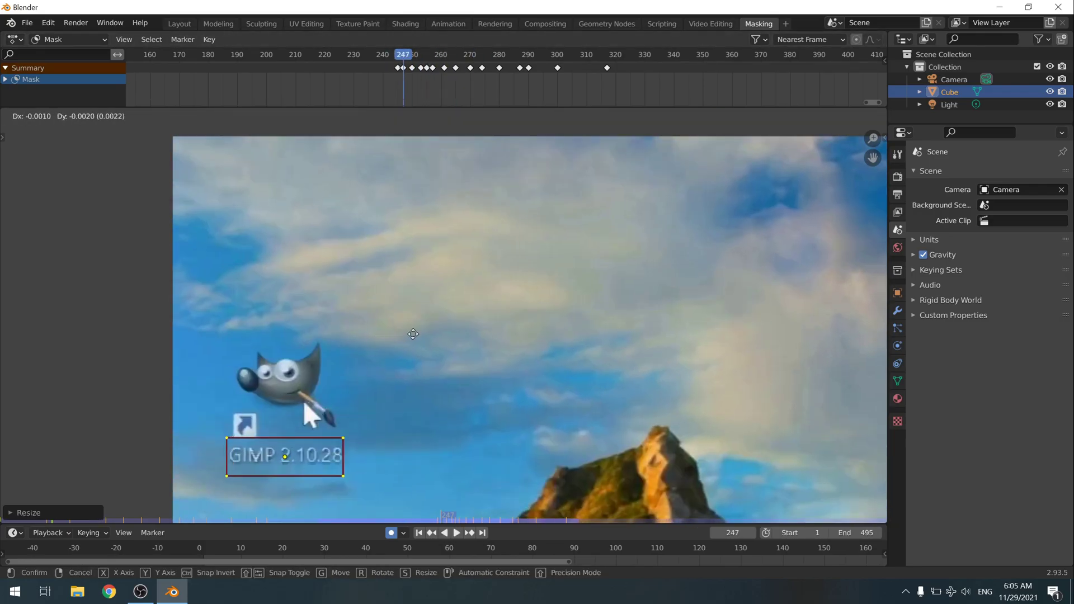
# Step: Realign and resize the mask around the moving label on the frames between 240 and 247
pyautogui.press('g')
pyautogui.click(777, 235)
pyautogui.press('s')
pyautogui.click(765, 244)
pyautogui.scroll(5, 766, 244)
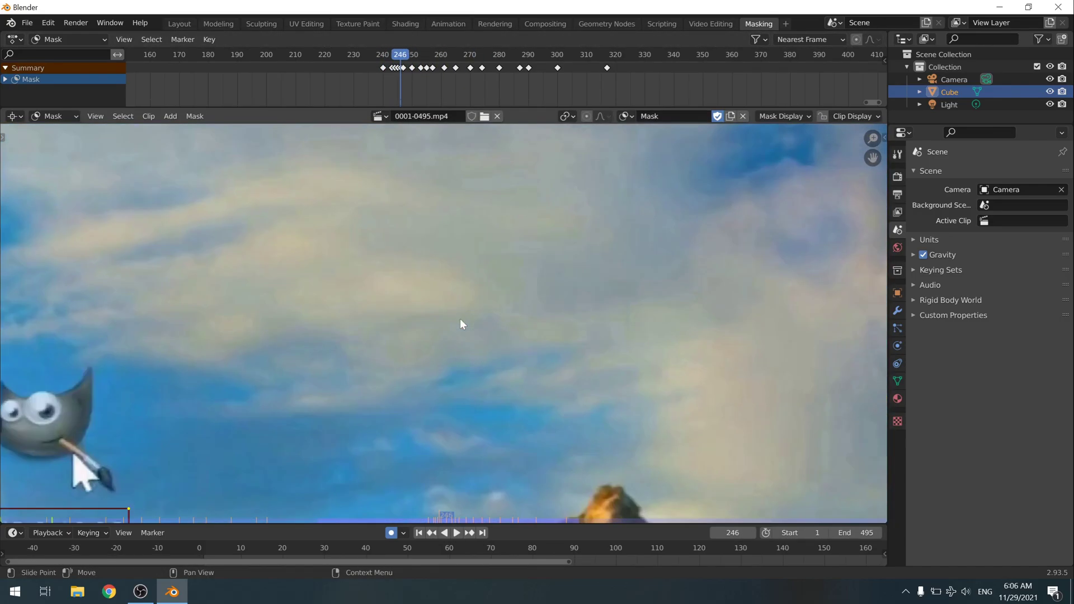
pyautogui.scroll(-5, 434, 347)
# Step: At frame 234, move the mask onto the GIMP icon's label
pyautogui.click(354, 56)
pyautogui.press('Right')
pyautogui.press('Right')
pyautogui.press('Right')
pyautogui.press('Right')
pyautogui.press('g')
pyautogui.click(614, 336)
# Step: Step back to frame 220 and realign the mask with the icon's label
pyautogui.press('Left')
pyautogui.press('Left')
pyautogui.press('Left')
pyautogui.press('Left')
pyautogui.press('Left')
pyautogui.press('Left')
pyautogui.press('Left')
pyautogui.press('Left')
pyautogui.press('Left')
pyautogui.press('Left')
pyautogui.press('Left')
pyautogui.press('Left')
pyautogui.press('Left')
pyautogui.press('Left')
pyautogui.press('g')
pyautogui.click(612, 335)
# Step: Continue backward, realigning the mask with the label at frames 210 and 200
pyautogui.press('Left')
pyautogui.press('Left')
pyautogui.press('Left')
pyautogui.press('Left')
pyautogui.press('Left')
pyautogui.press('Left')
pyautogui.press('Left')
pyautogui.press('Left')
pyautogui.press('Left')
pyautogui.press('Left')
pyautogui.press('Left')
pyautogui.press('Left')
pyautogui.press('Left')
pyautogui.click(617, 337)
pyautogui.press('Left')
pyautogui.press('Left')
pyautogui.press('Left')
pyautogui.press('Left')
pyautogui.press('Left')
pyautogui.press('Left')
pyautogui.press('Left')
pyautogui.press('Left')
pyautogui.press('Left')
pyautogui.press('Left')
pyautogui.press('g')
pyautogui.click(630, 321)
# Step: Realign the mask with the moving label at frames 190 and 180
pyautogui.press('Left')
pyautogui.press('Left')
pyautogui.press('Left')
pyautogui.press('Left')
pyautogui.press('Left')
pyautogui.press('Left')
pyautogui.press('Left')
pyautogui.press('Left')
pyautogui.press('Left')
pyautogui.press('Left')
pyautogui.press('g')
pyautogui.click(633, 325)
pyautogui.press('Left')
pyautogui.press('Left')
pyautogui.press('Left')
pyautogui.press('Left')
pyautogui.press('Left')
pyautogui.press('Left')
pyautogui.press('Left')
pyautogui.press('Left')
pyautogui.press('Left')
pyautogui.press('Left')
pyautogui.click(608, 323)
# Step: At frame 170, move the mask back onto the icon's label
pyautogui.press('Left')
pyautogui.press('Left')
pyautogui.press('Left')
pyautogui.press('Left')
pyautogui.press('Left')
pyautogui.press('Left')
pyautogui.press('Left')
pyautogui.press('Left')
pyautogui.press('Left')
pyautogui.press('Left')
pyautogui.press('g')
pyautogui.click(442, 364)
# Step: Play back the mask animation from about frame 150 to check how it follows the label
pyautogui.press('Left')
pyautogui.press('Left')
pyautogui.press('Left')
pyautogui.press('Left')
pyautogui.press('Left')
pyautogui.press('Left')
pyautogui.press('Left')
pyautogui.press('Left')
pyautogui.press('Left')
pyautogui.press('Left')
pyautogui.press('Left')
pyautogui.press('Left')
pyautogui.press('Left')
pyautogui.press('Left')
pyautogui.press('Left')
pyautogui.press('Left')
pyautogui.press('Left')
pyautogui.press('Left')
pyautogui.press('Left')
pyautogui.press('Left')
pyautogui.press('space')
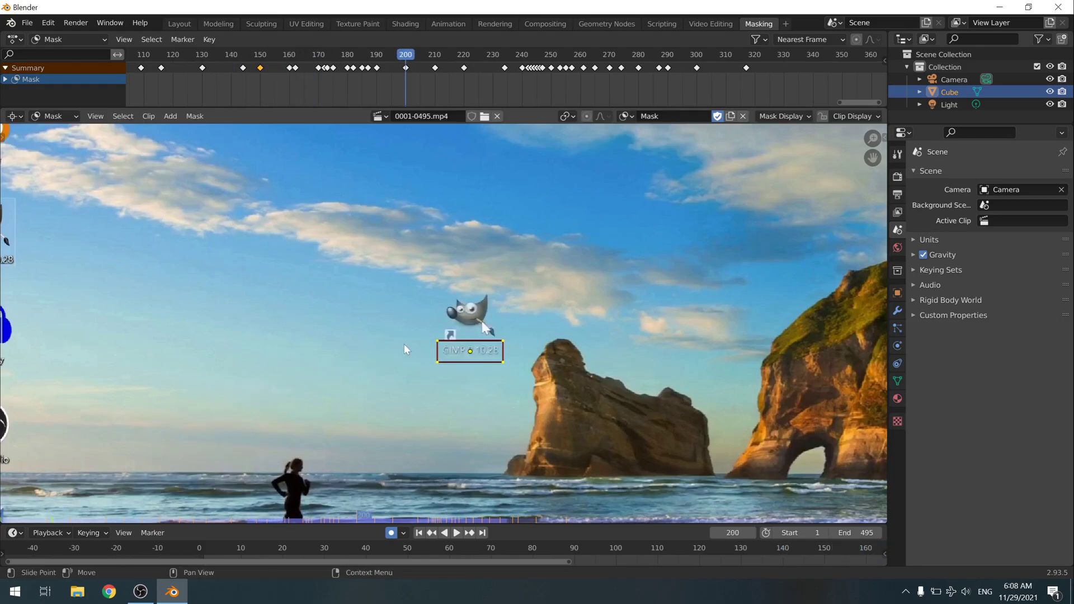
pyautogui.scroll(3, 609, 316)
pyautogui.press('space')
# Step: Insert a mask shape keyframe at frame 326 to mark the end of the still frames
pyautogui.moveTo(666, 65); pyautogui.dragTo(618, 68)
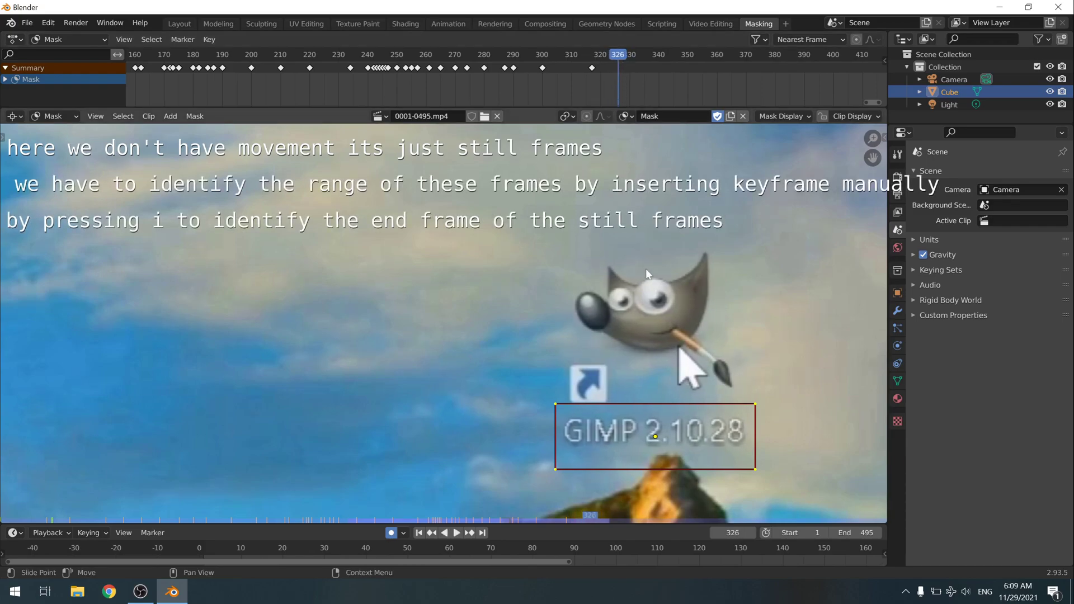
pyautogui.moveTo(617, 62)
pyautogui.mouseDown()
pyautogui.moveTo(592, 63)
pyautogui.moveTo(621, 63)
pyautogui.mouseUp()
pyautogui.moveTo(620, 62); pyautogui.dragTo(548, 62, button='middle')
pyautogui.press('i')
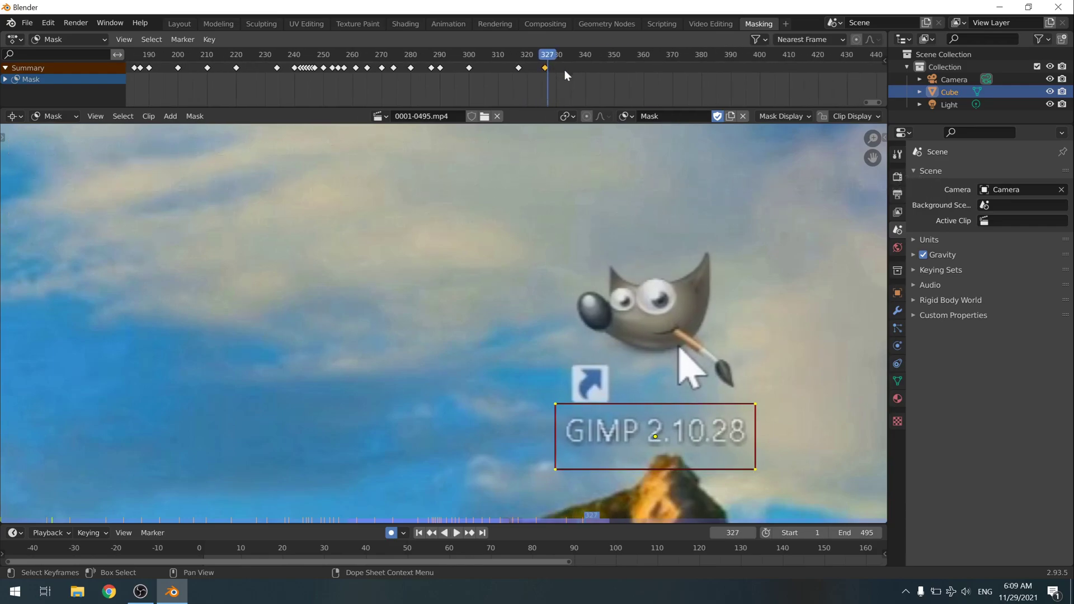
# Step: Realign the mask with the label at successive frames after 326, including 340, 400, 410 and 421, up to frame 440
pyautogui.scroll(-3, 602, 83)
pyautogui.scroll(-2, 569, 259)
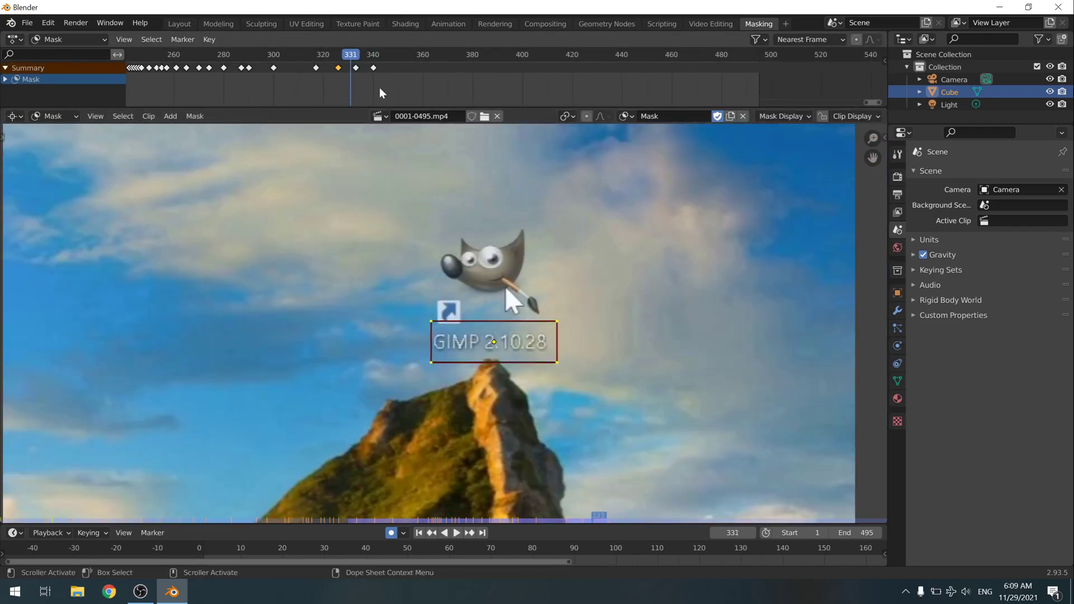
pyautogui.press('g')
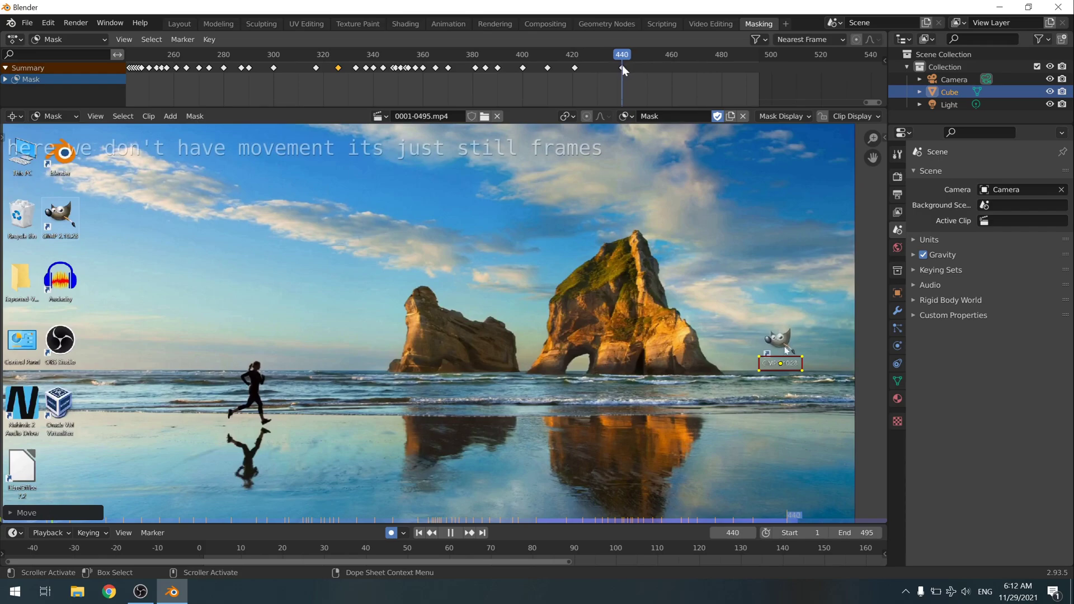
# Step: Find the last still frame before the icon is dropped and insert a mask keyframe at frame 457
pyautogui.moveTo(645, 64); pyautogui.dragTo(650, 65)
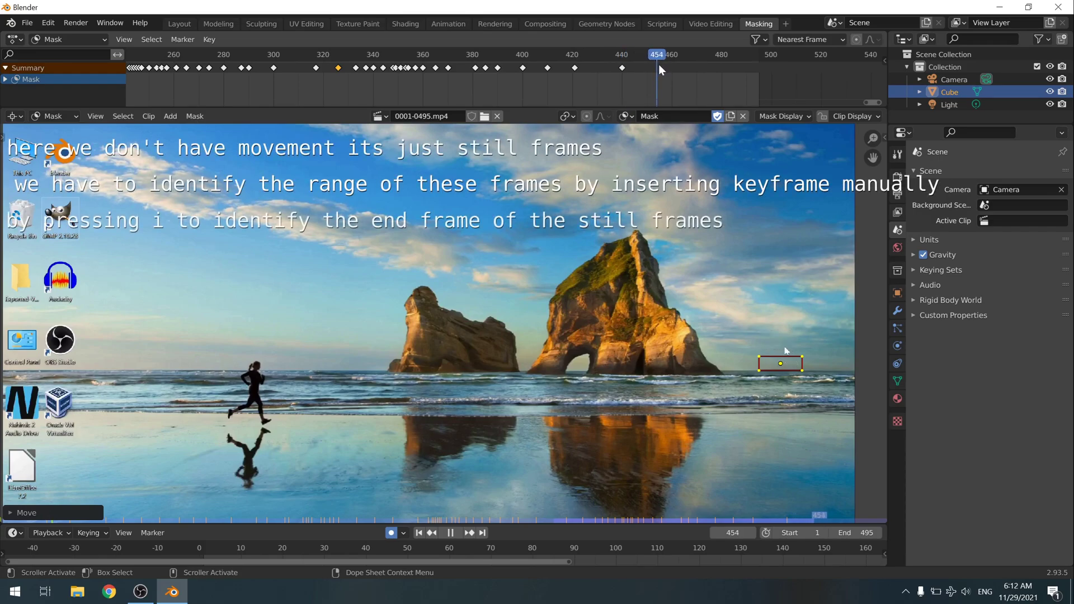
pyautogui.moveTo(659, 64); pyautogui.dragTo(663, 62)
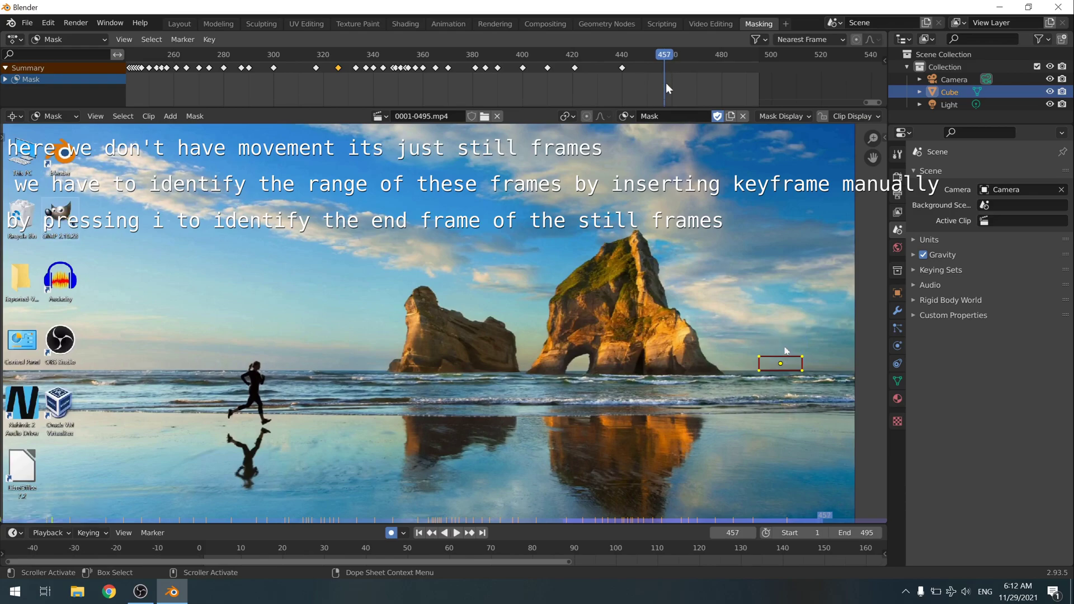
pyautogui.press('Right')
pyautogui.press('Left')
pyautogui.press('Right')
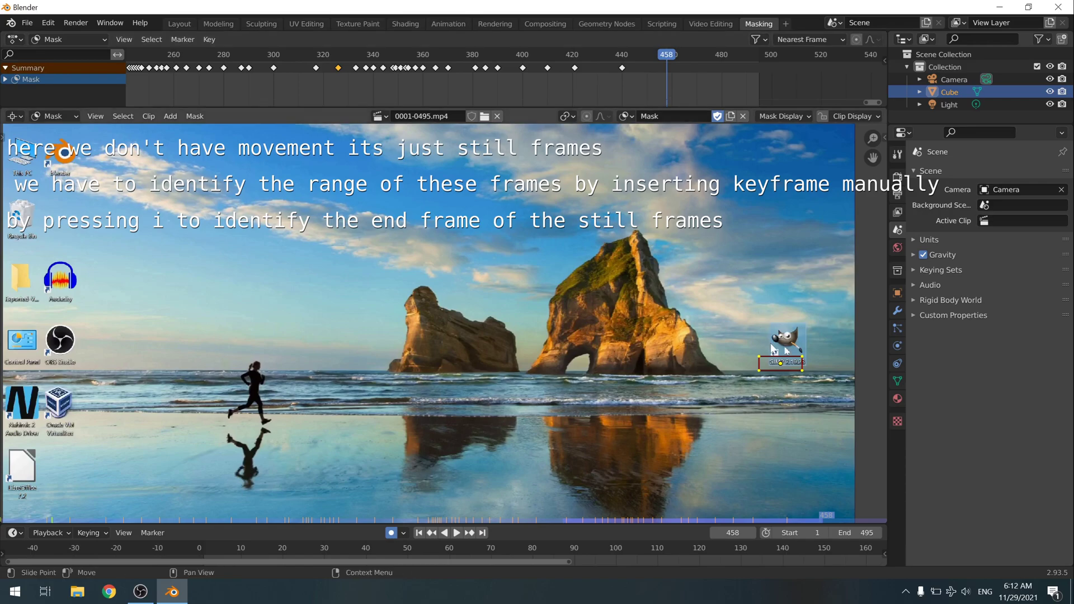
pyautogui.press('Left')
pyautogui.press('i')
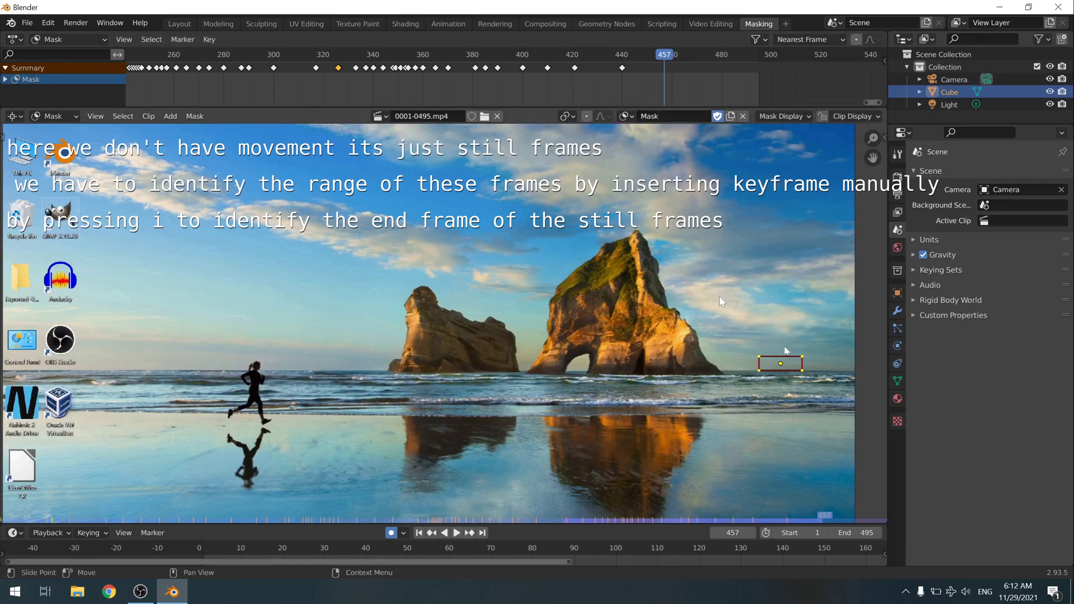
pyautogui.press('i')
# Step: At frame 458, move the mask onto the label of the dropped GIMP icon
pyautogui.moveTo(662, 53)
pyautogui.mouseDown()
pyautogui.moveTo(623, 56)
pyautogui.moveTo(666, 64)
pyautogui.mouseUp()
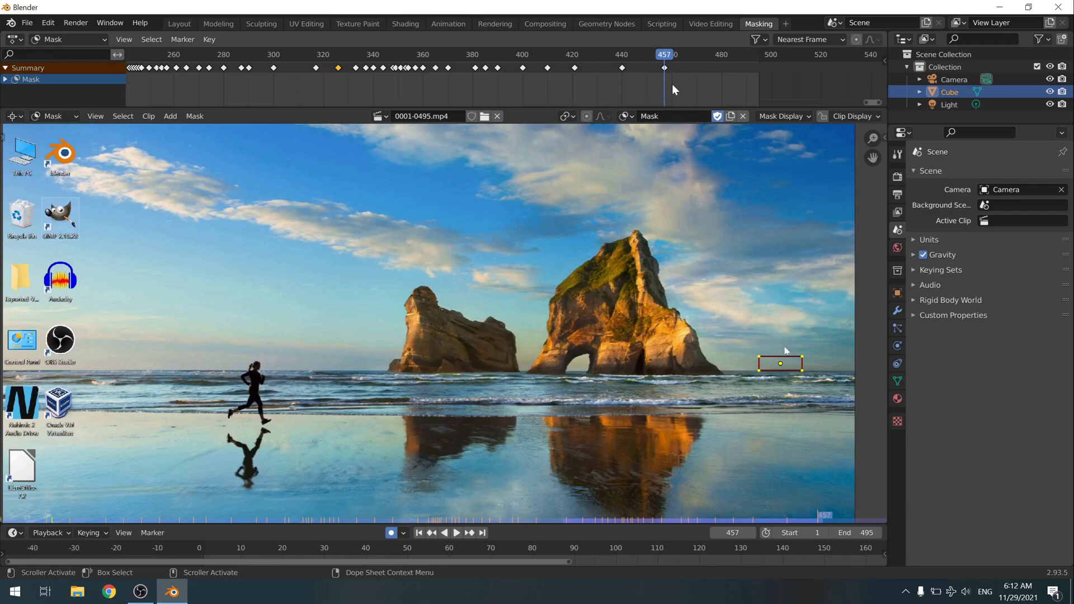
pyautogui.press('Right')
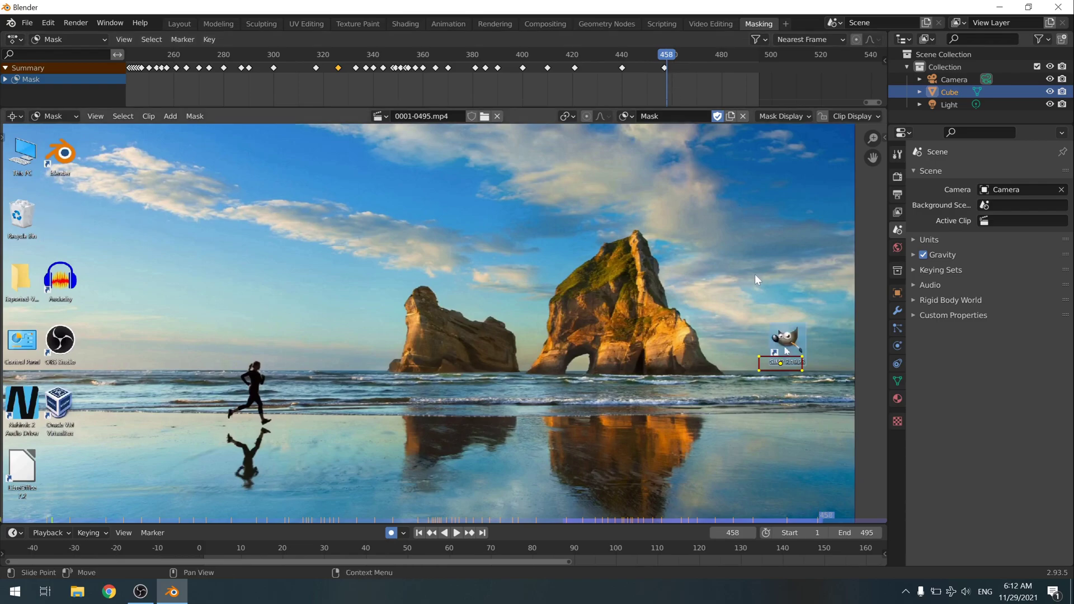
pyautogui.moveTo(774, 374); pyautogui.dragTo(783, 374)
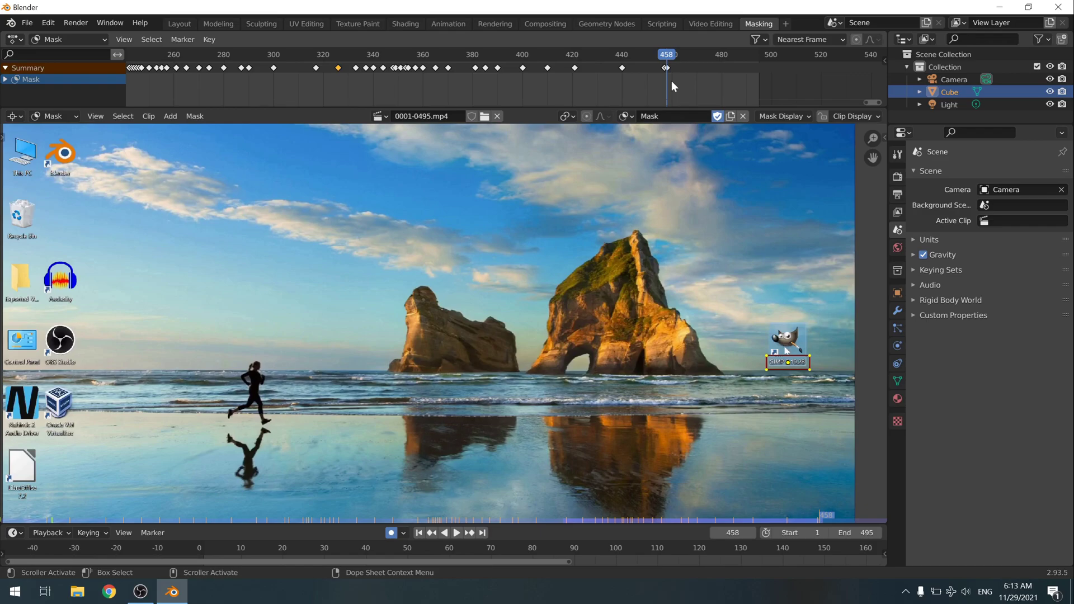
# Step: Return to frame 1 and duplicate the mask in place over the original GIMP 2.10.28 label
pyautogui.moveTo(673, 56); pyautogui.dragTo(568, 77)
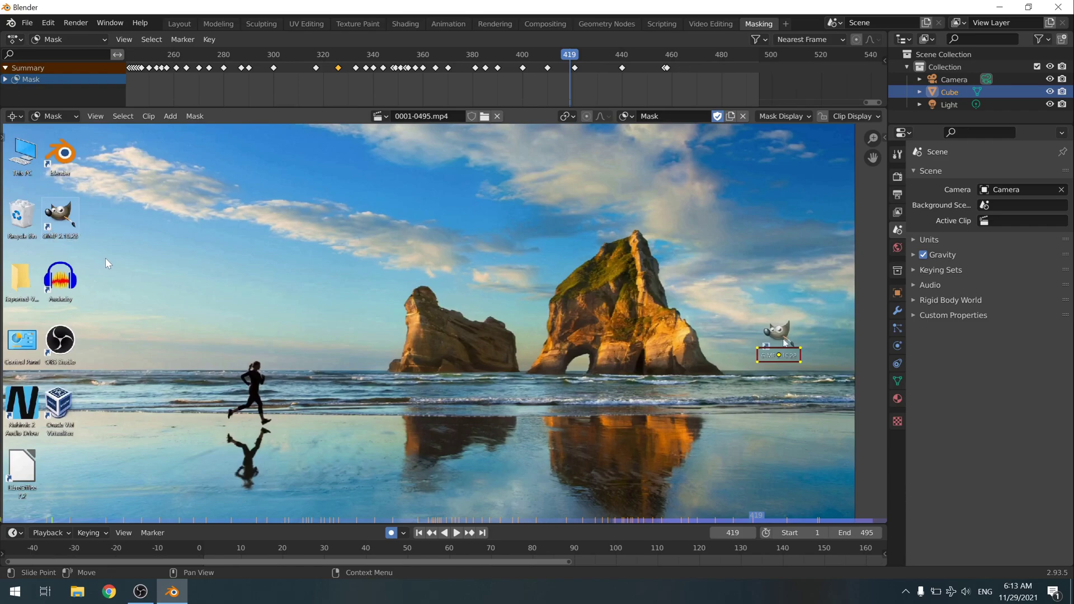
pyautogui.moveTo(106, 258); pyautogui.dragTo(221, 265, button='middle')
pyautogui.scroll(-3, 494, 89)
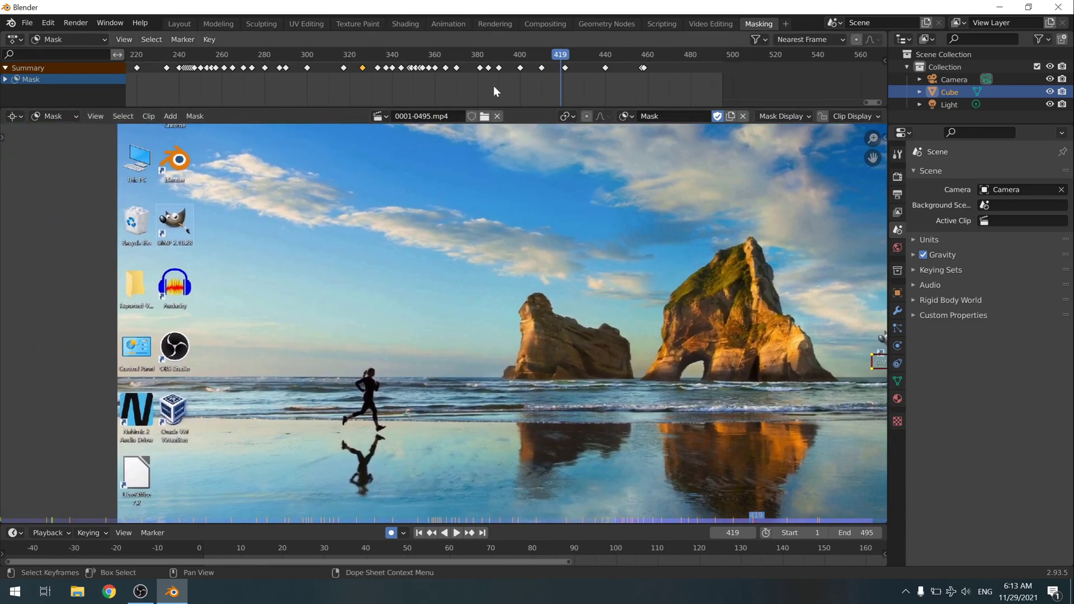
pyautogui.moveTo(459, 81); pyautogui.dragTo(573, 82, button='middle')
pyautogui.moveTo(668, 60); pyautogui.dragTo(590, 73)
pyautogui.click(420, 534)
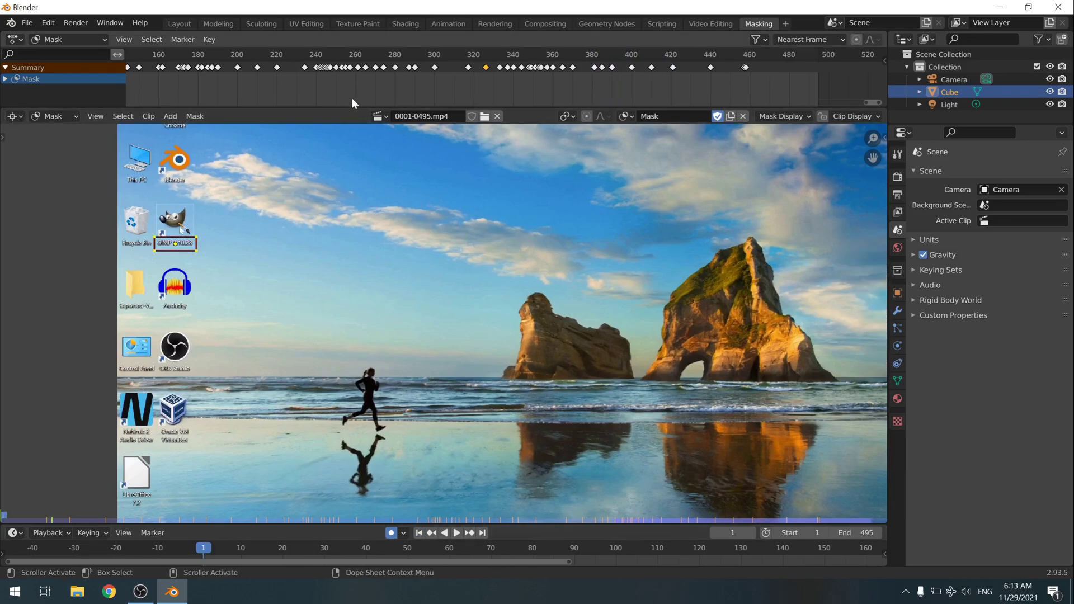
pyautogui.scroll(-3, 347, 95)
pyautogui.moveTo(340, 86); pyautogui.dragTo(461, 96, button='middle')
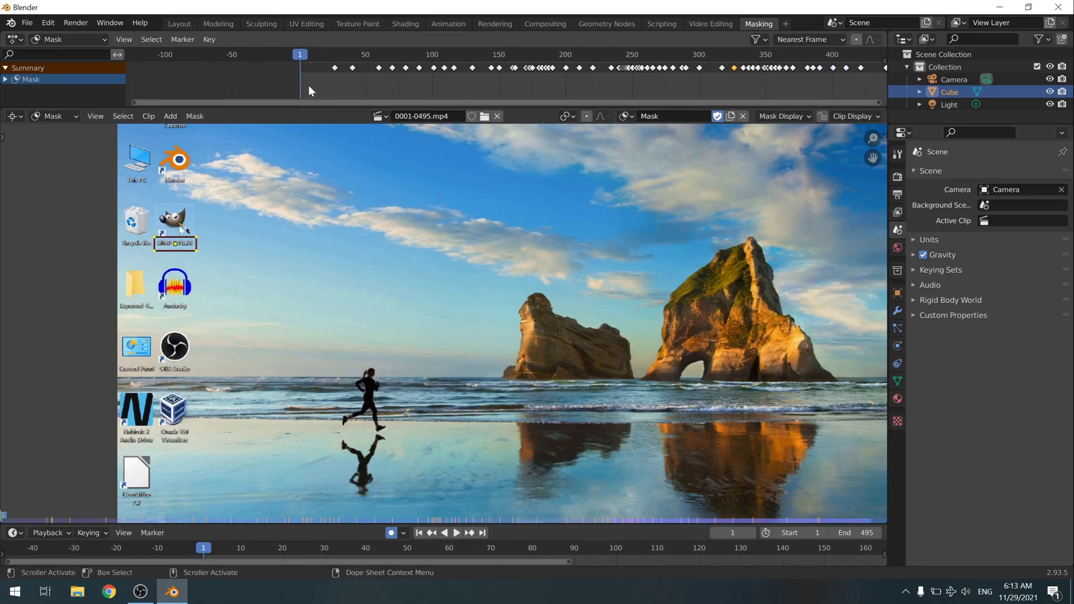
pyautogui.scroll(2, 309, 84)
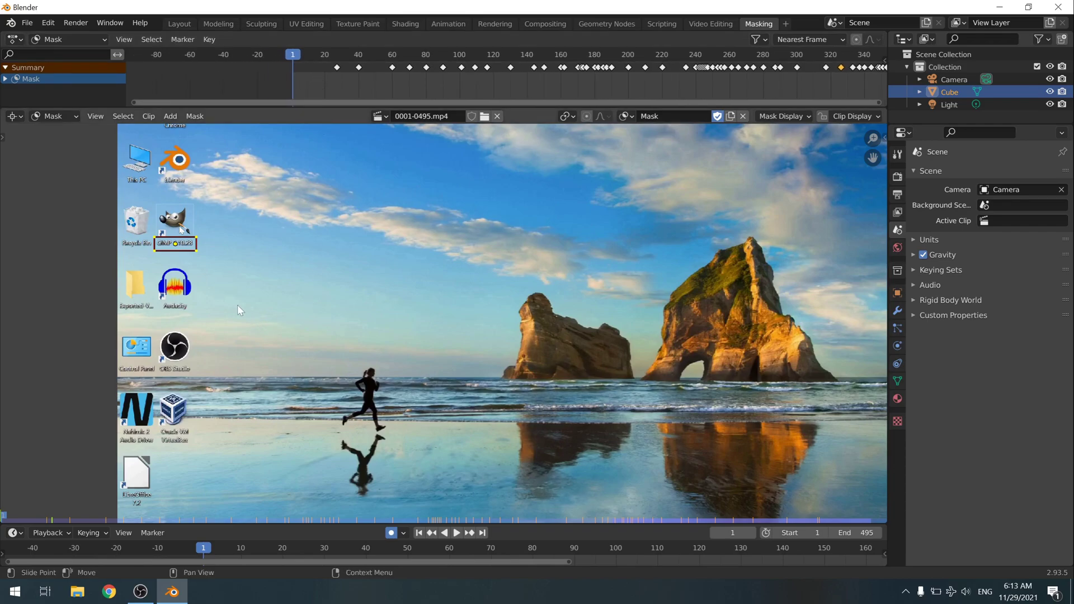
pyautogui.scroll(4, 235, 305)
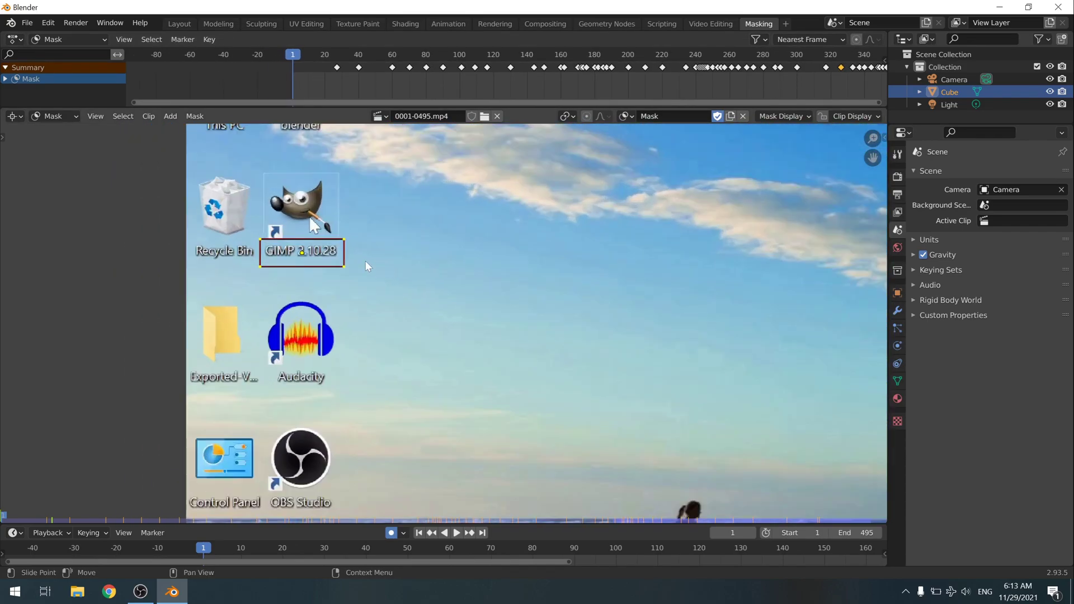
pyautogui.moveTo(364, 264); pyautogui.dragTo(378, 321, button='middle')
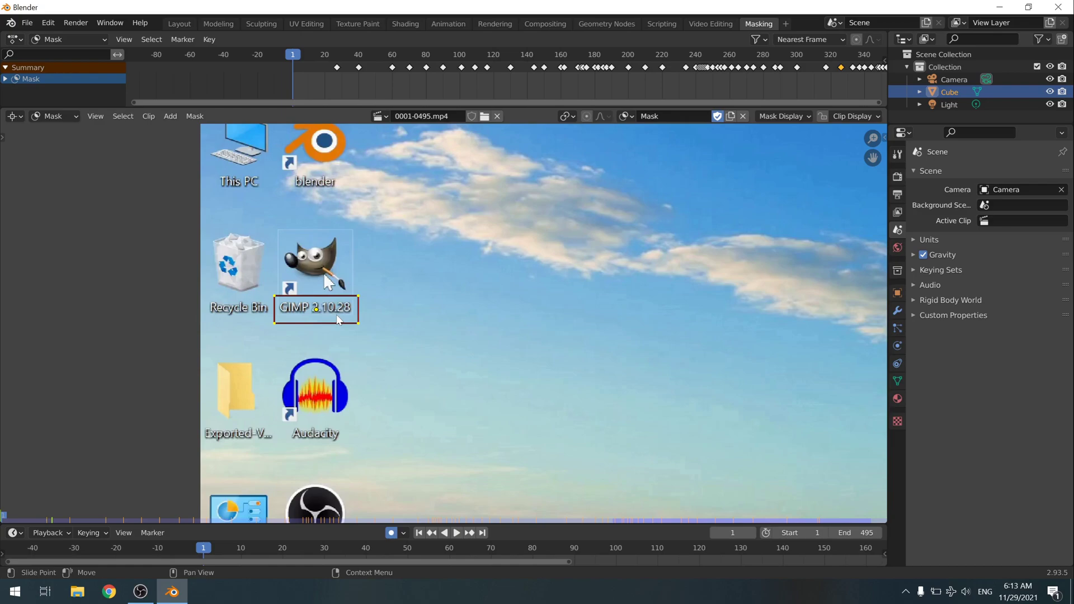
pyautogui.press('a')
pyautogui.hotkey('shift', 'd')
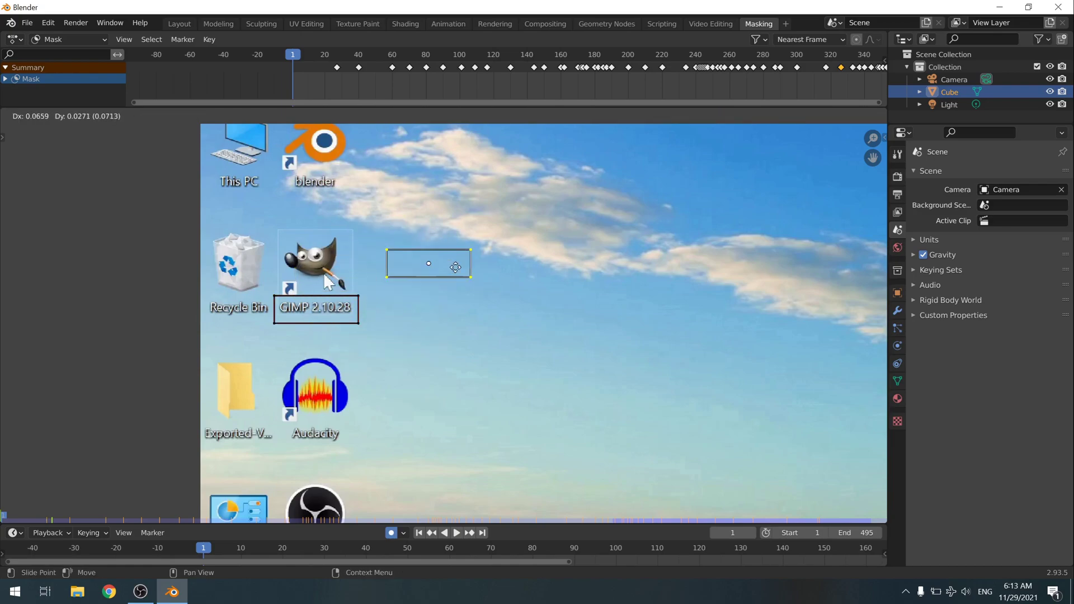
pyautogui.press('Escape')
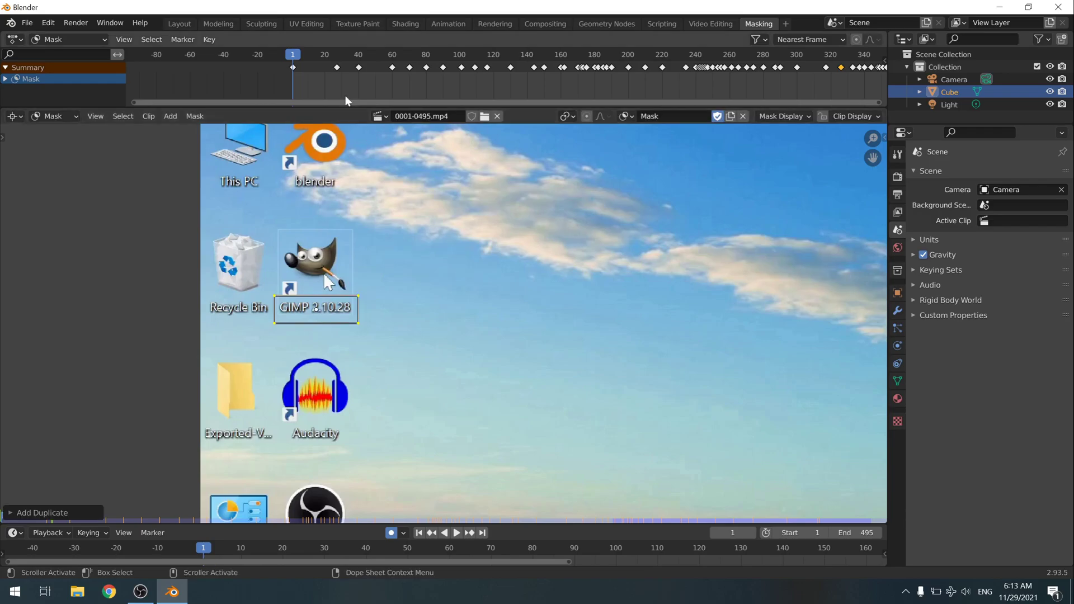
pyautogui.moveTo(292, 56); pyautogui.dragTo(293, 57)
# Step: Play the animation from frame 1 to check the stationary duplicate and the moving mask together
pyautogui.scroll(-1, 379, 278)
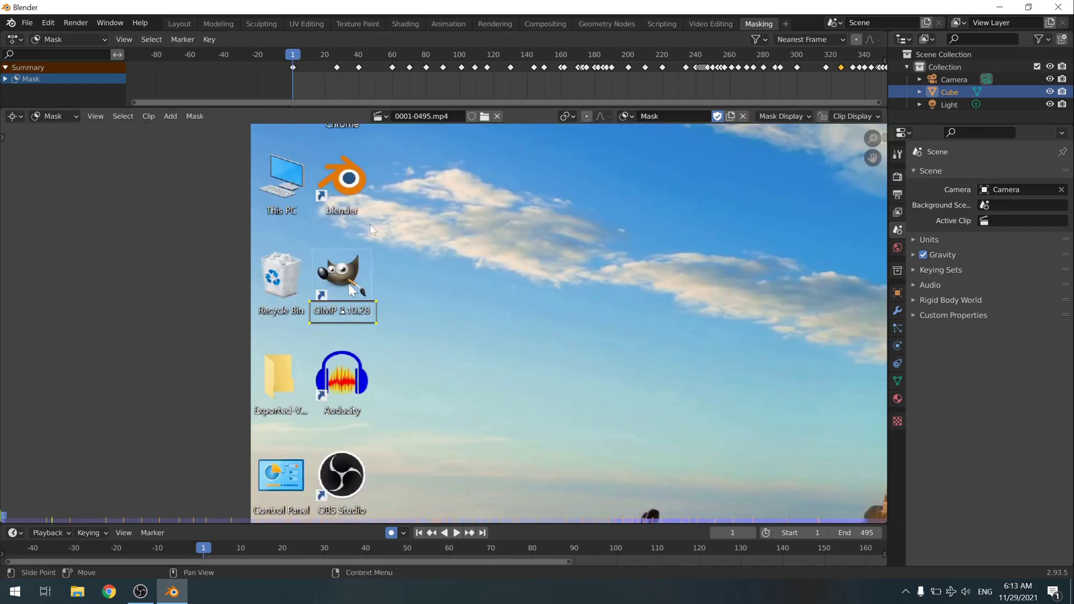
pyautogui.click(457, 532)
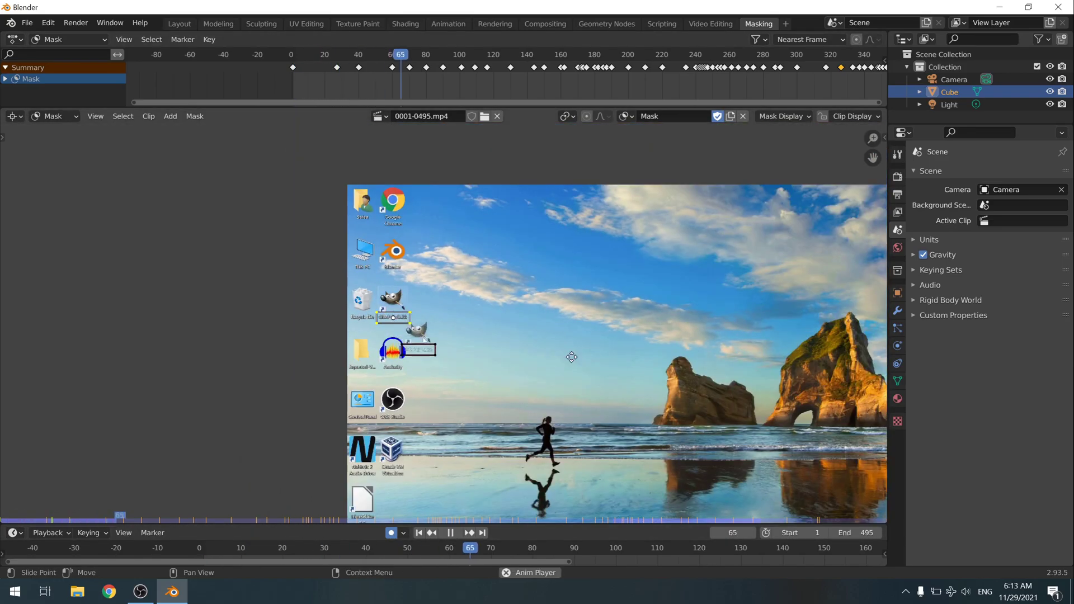
pyautogui.scroll(-1, 394, 313)
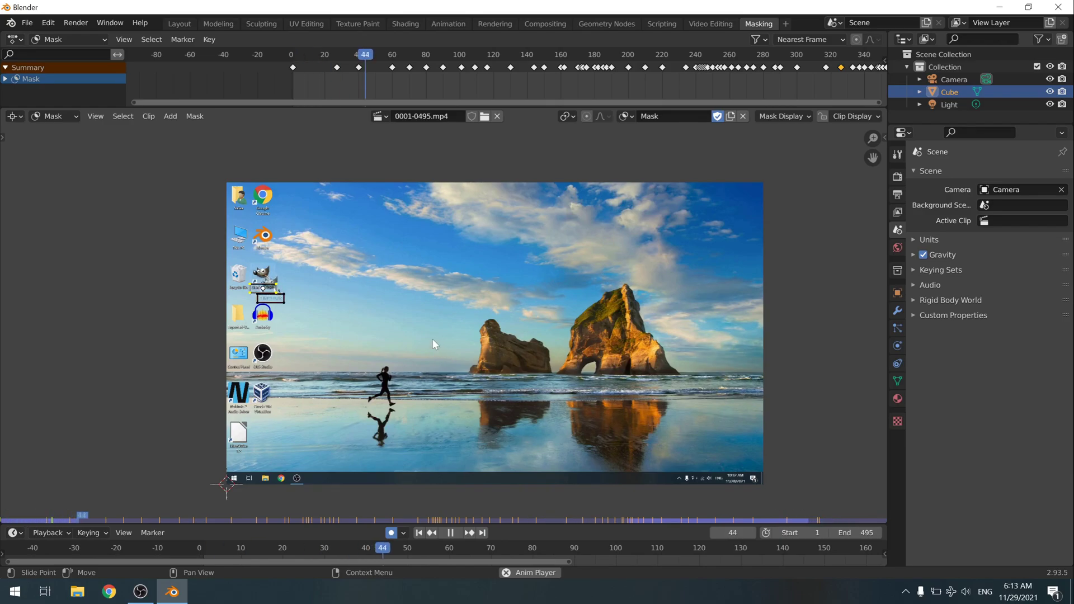
pyautogui.press('space')
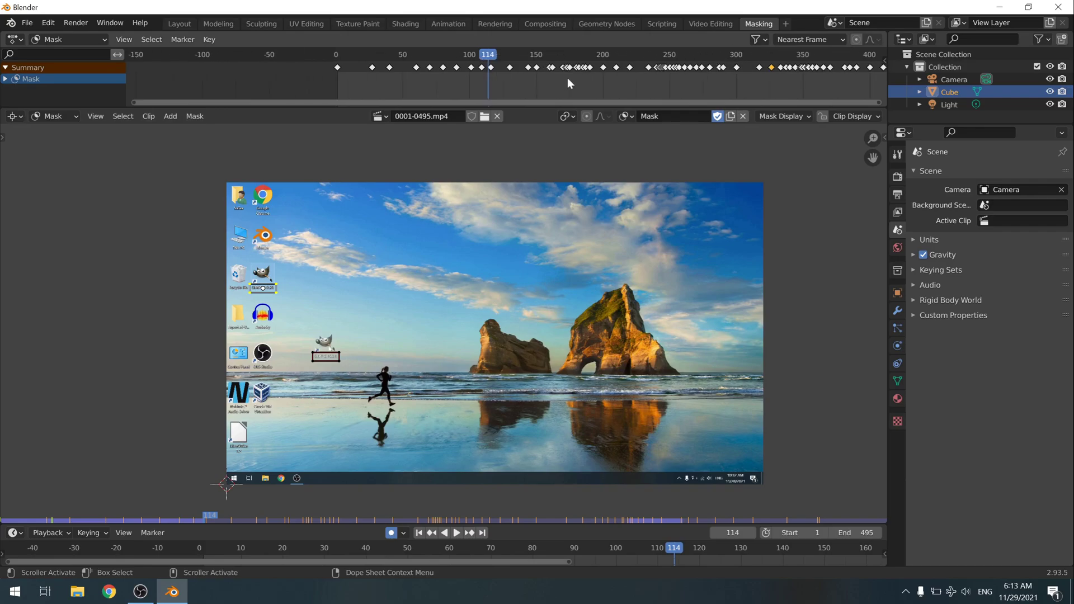
# Step: Compare frames 457 and 458 to check when the original GIMP icon disappears beneath the duplicated mask
pyautogui.scroll(-3, 569, 78)
pyautogui.moveTo(568, 78); pyautogui.dragTo(350, 85, button='middle')
pyautogui.click(630, 55)
pyautogui.moveTo(630, 56); pyautogui.dragTo(644, 58)
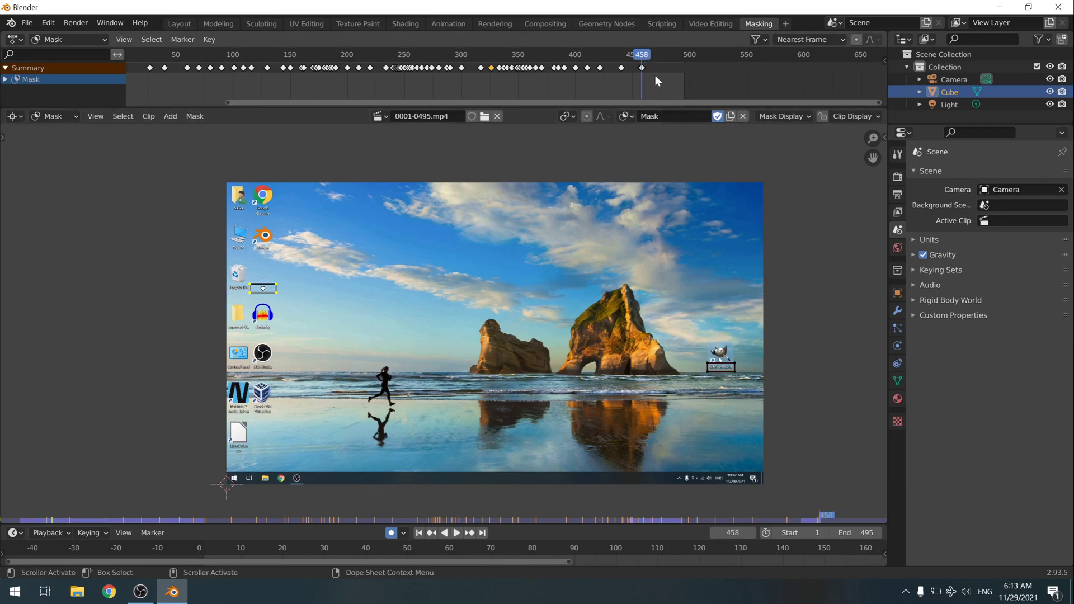
pyautogui.press('Left')
pyautogui.scroll(2, 243, 267)
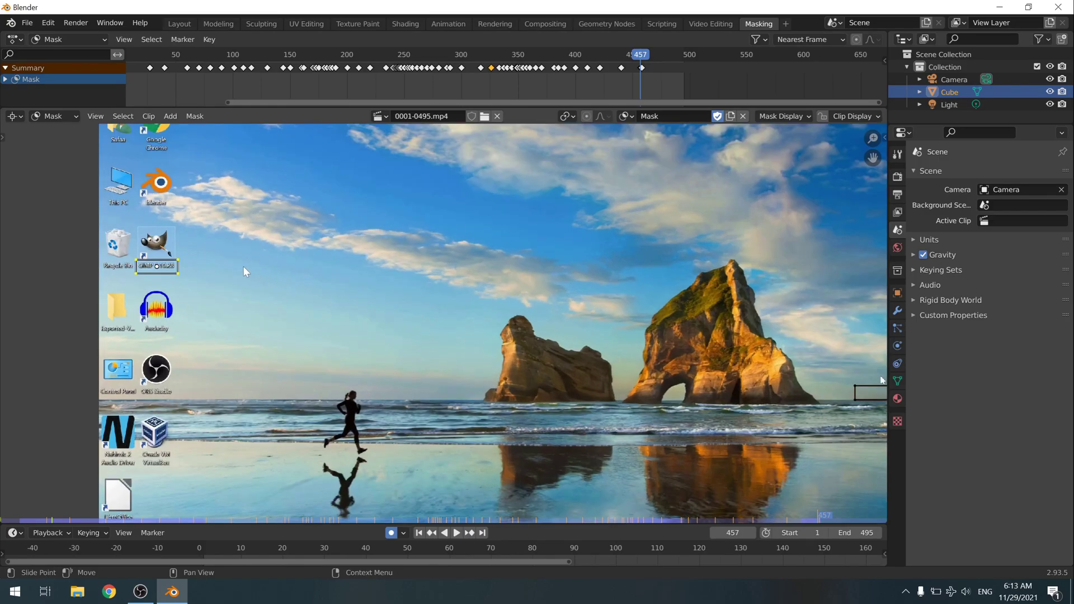
pyautogui.moveTo(243, 266); pyautogui.dragTo(501, 295, button='middle')
pyautogui.scroll(1, 451, 290)
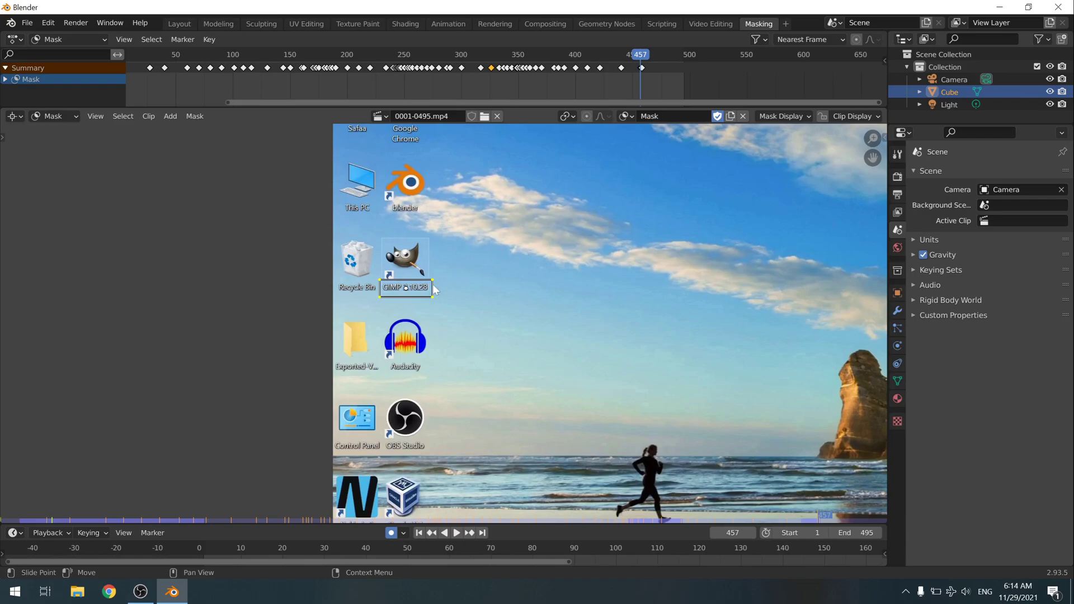
pyautogui.press('Right')
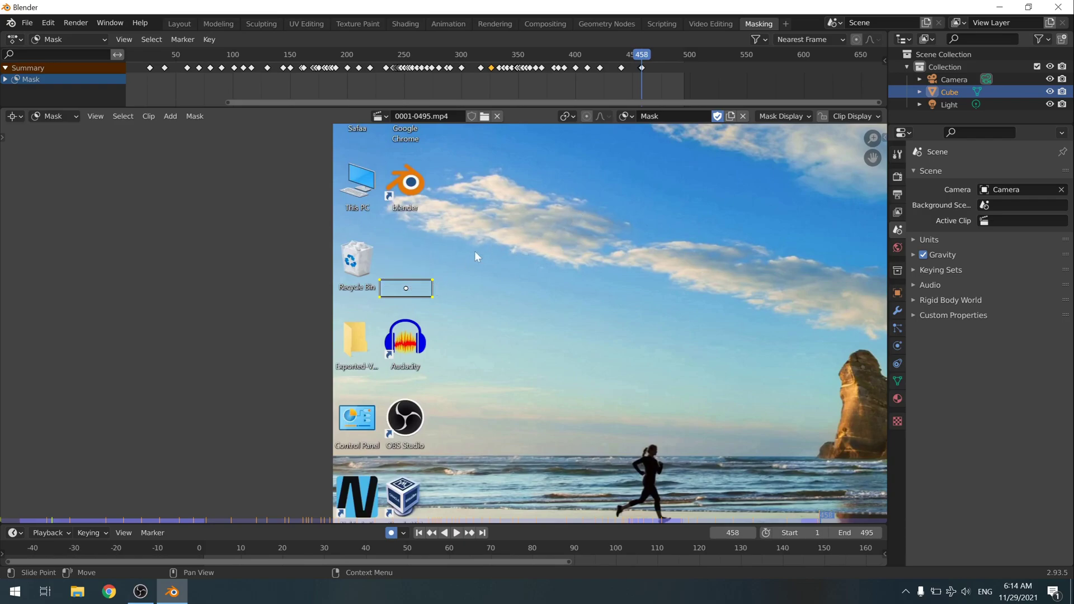
# Step: At frame 458, move the duplicated mask off the original GIMP icon position to an empty area outside the video
pyautogui.press('g')
pyautogui.click(351, 263)
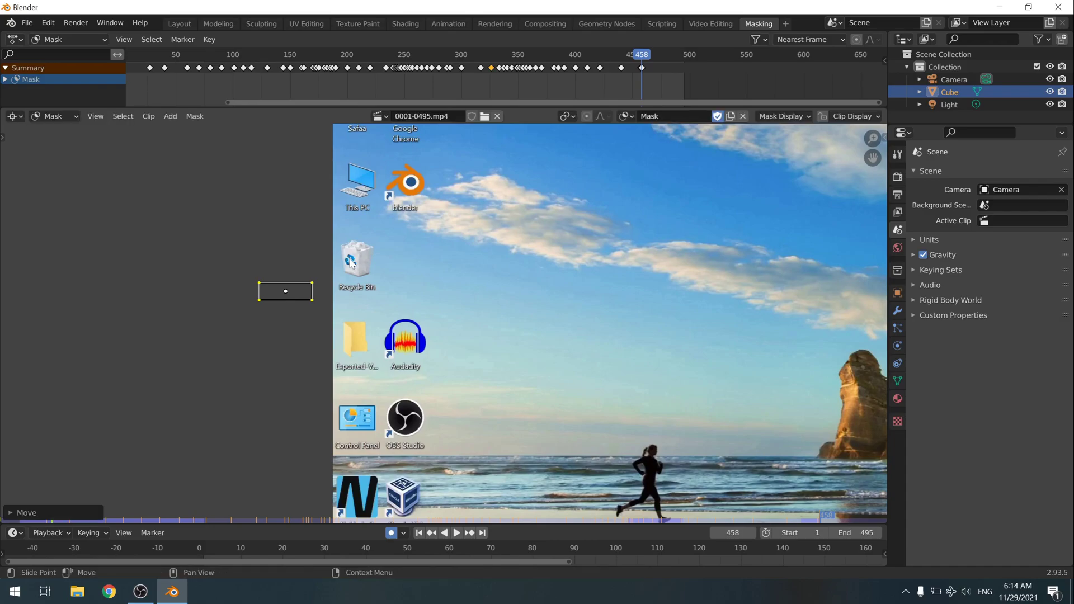
pyautogui.press('Left')
pyautogui.press('Right')
pyautogui.press('Left')
pyautogui.press('Right')
pyautogui.press('Left')
# Step: Check the whole frame at 457 and 458 to compare the duplicated mask's jump with the icon's disappearance
pyautogui.scroll(-3, 615, 235)
pyautogui.moveTo(654, 257); pyautogui.dragTo(422, 216, button='middle')
pyautogui.press('Right')
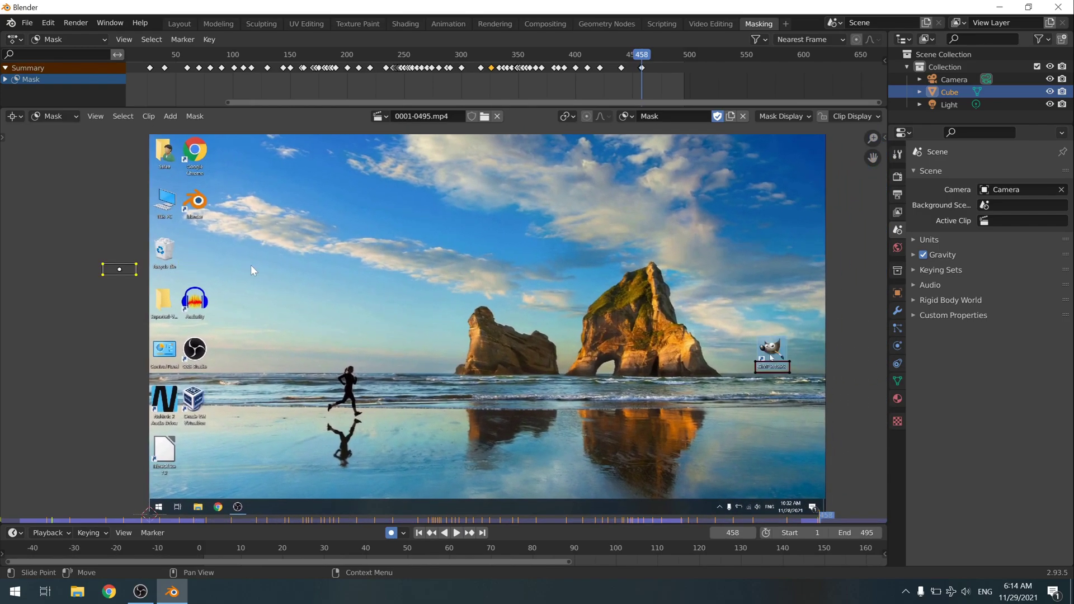
pyautogui.press('Left')
pyautogui.press('Right')
pyautogui.press('Left')
pyautogui.press('Left')
pyautogui.press('Right')
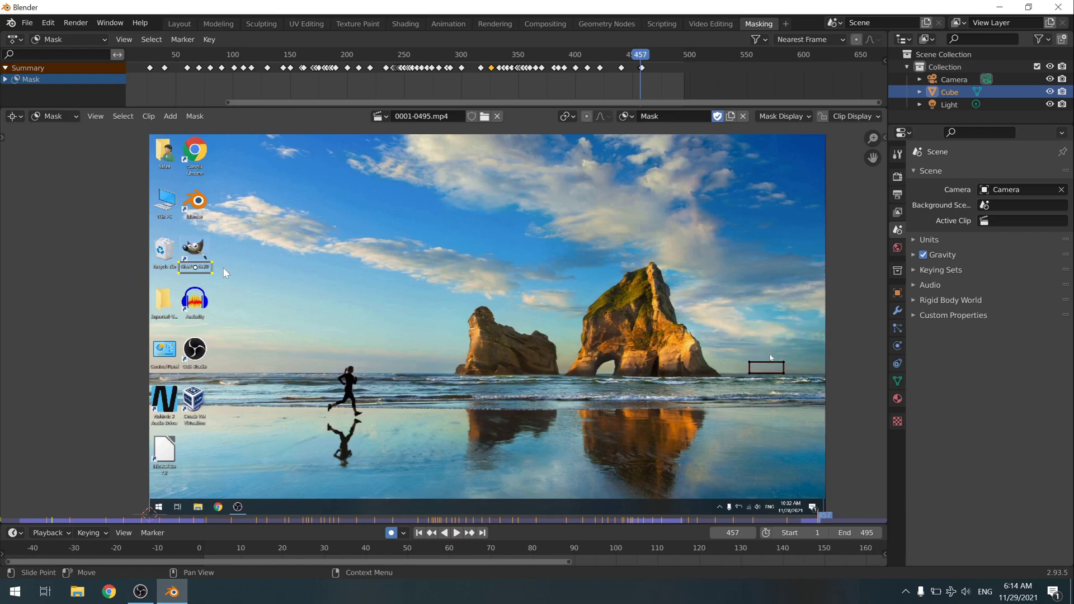
pyautogui.press('Right')
pyautogui.press('Left')
pyautogui.press('Right')
pyautogui.press('Left')
pyautogui.press('Right')
pyautogui.press('Left')
# Step: Rename the mask as the creator's first name in capitals followed by _MASK
pyautogui.click(671, 116)
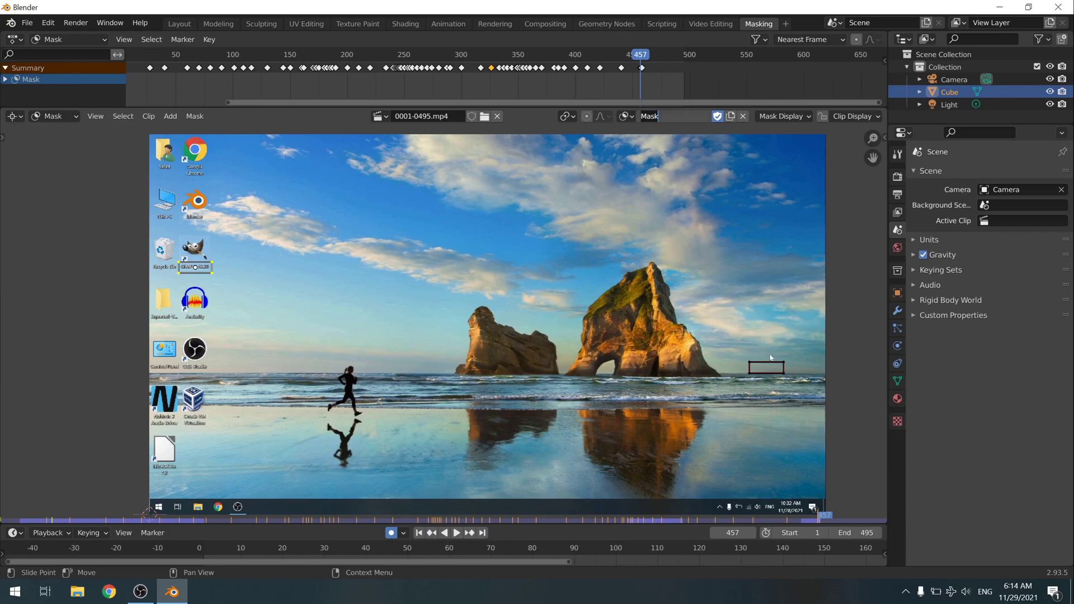
pyautogui.write('SAFAA_MASK')
pyautogui.press('Return')
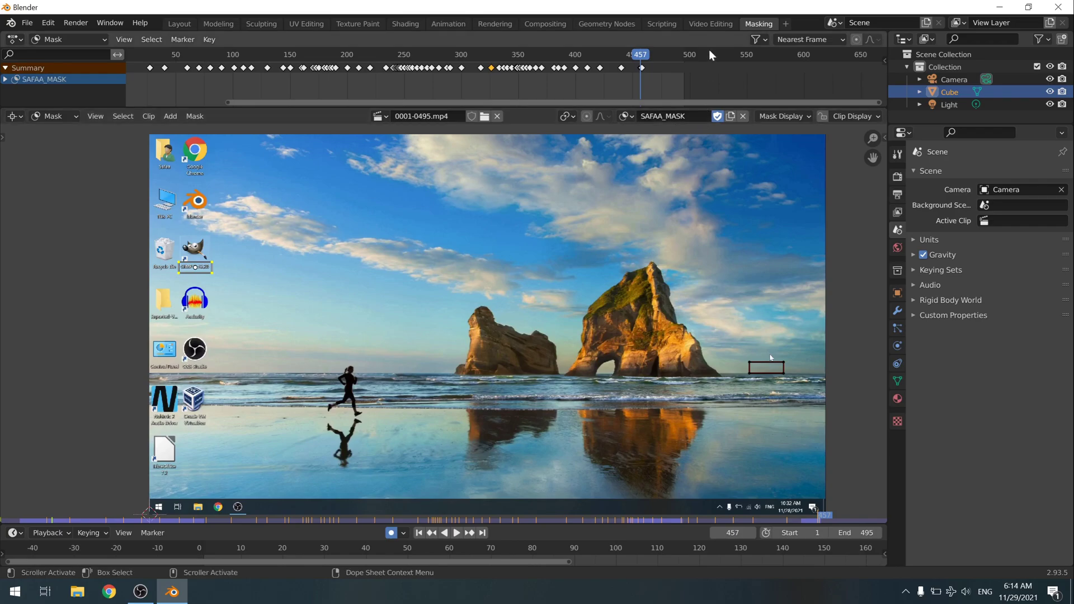
# Step: In the video sequencer, add an adjustment layer above the 0001-0495.mp4 strip, spanning all 495 frames, with Alpha Over blending
pyautogui.click(709, 25)
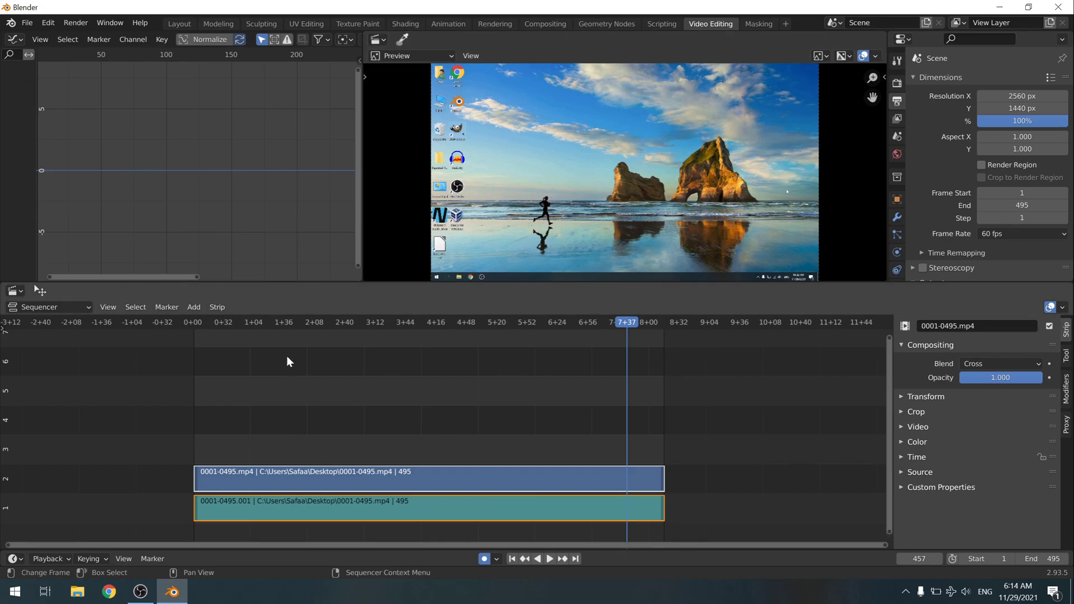
pyautogui.click(223, 474)
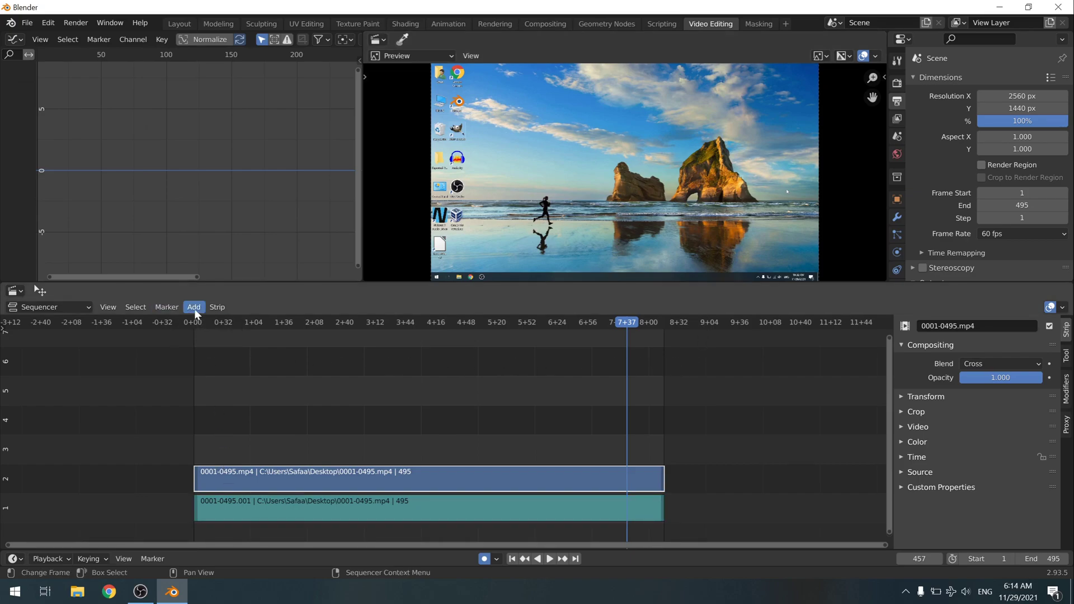
pyautogui.click(193, 307)
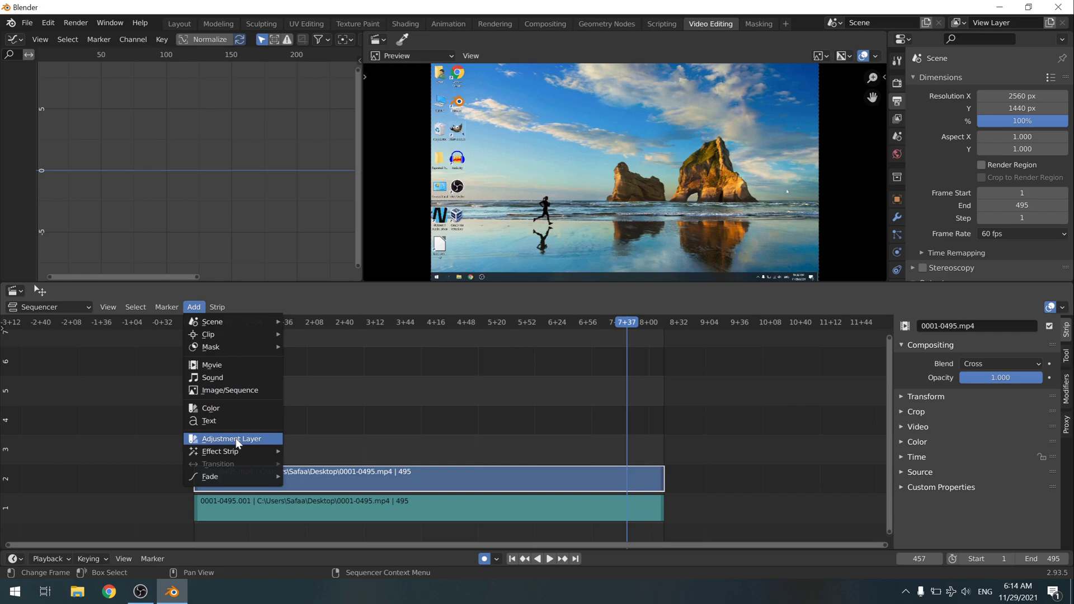
pyautogui.click(250, 440)
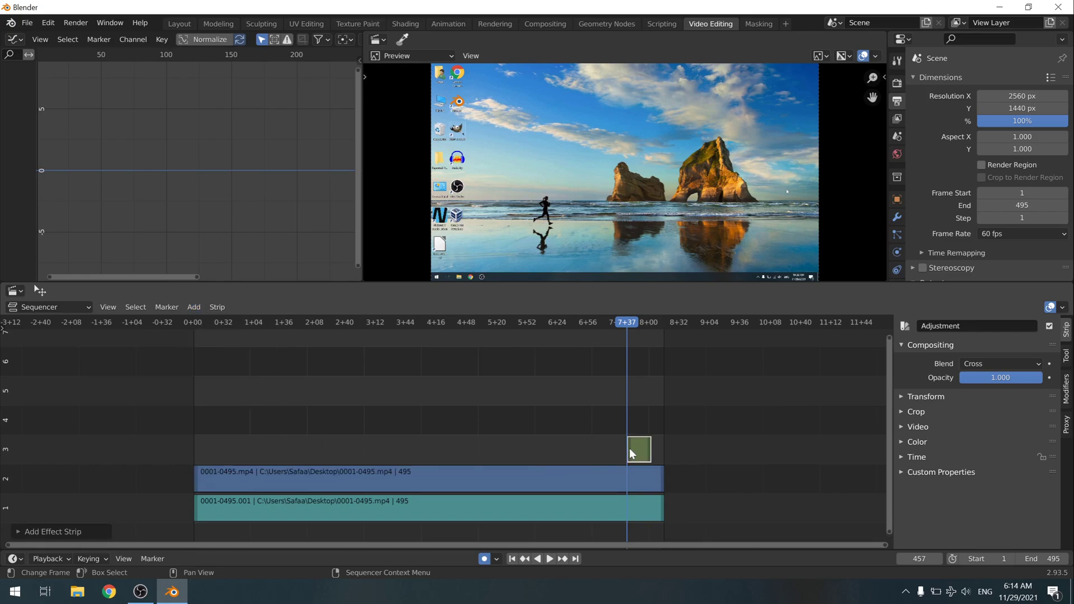
pyautogui.moveTo(631, 449); pyautogui.dragTo(194, 451)
pyautogui.moveTo(651, 449); pyautogui.dragTo(664, 446)
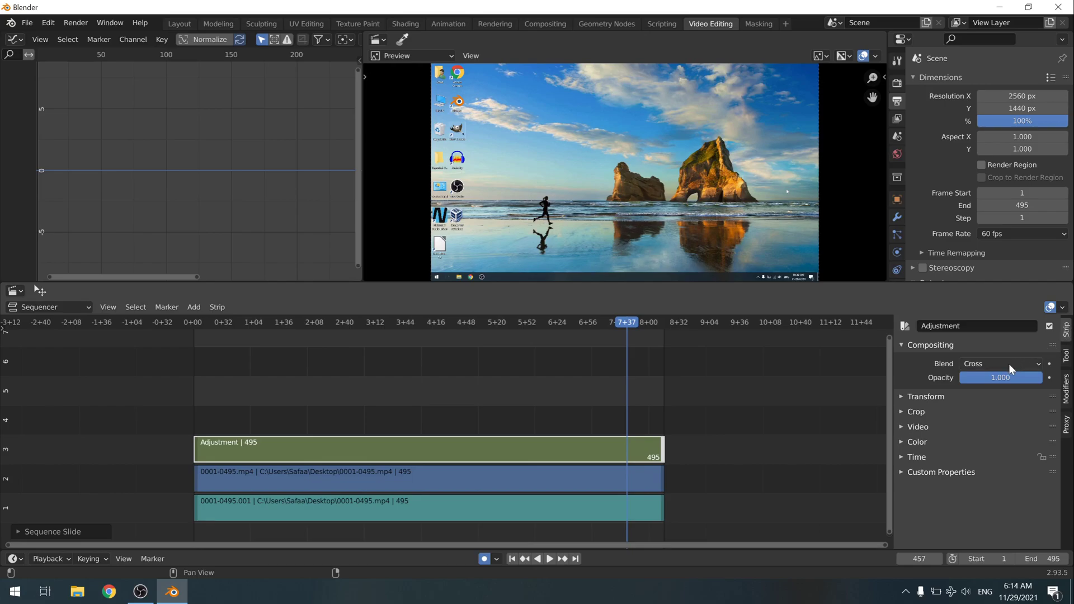
pyautogui.click(973, 365)
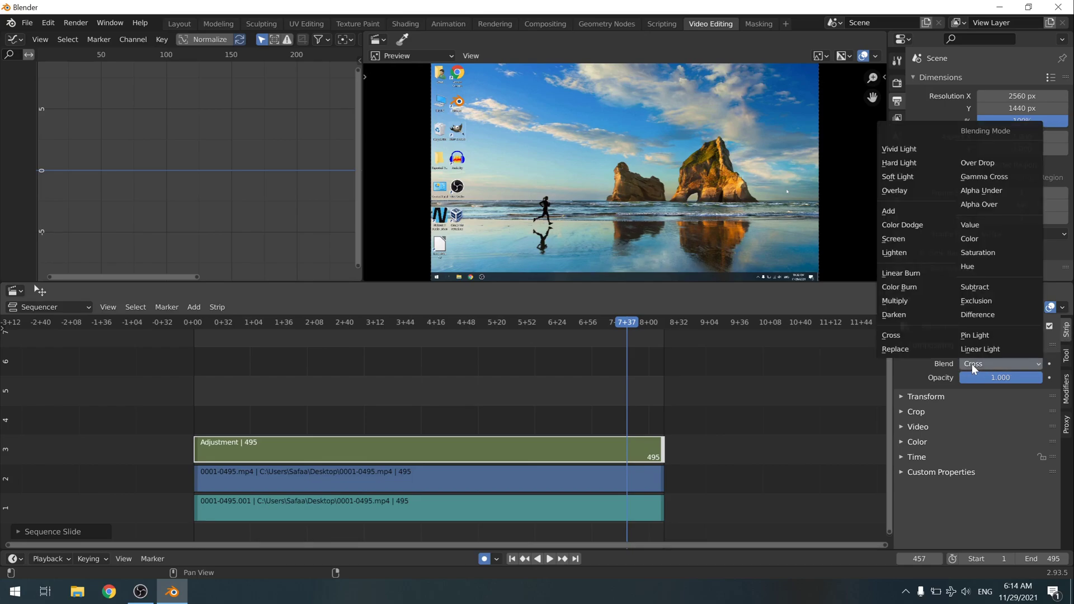
pyautogui.click(979, 205)
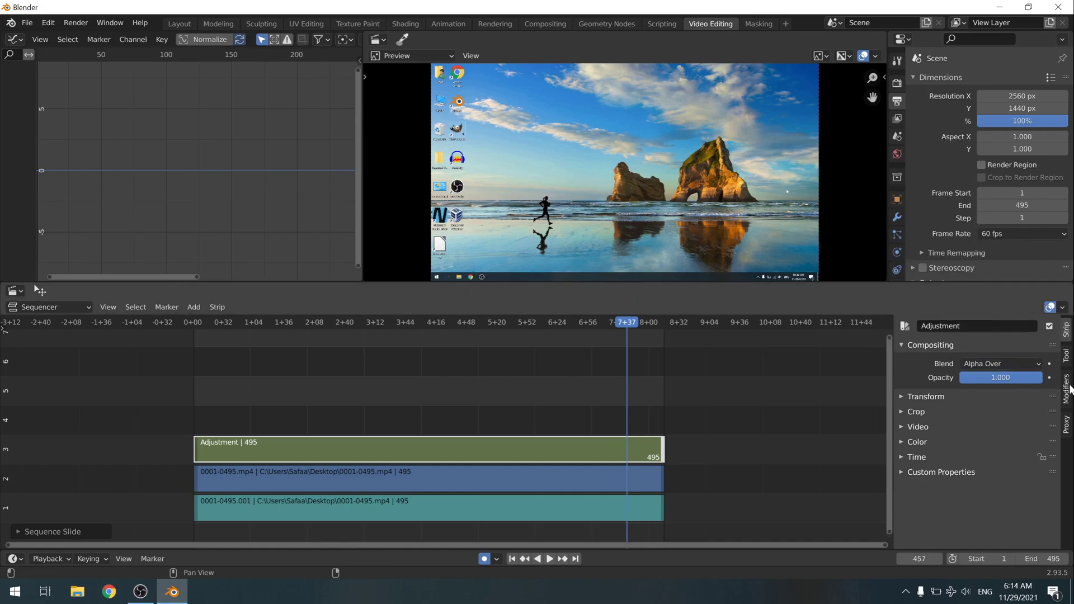
# Step: Add a Mask modifier to the adjustment layer, using the renamed mask as its input with Absolute mask time
pyautogui.click(1067, 388)
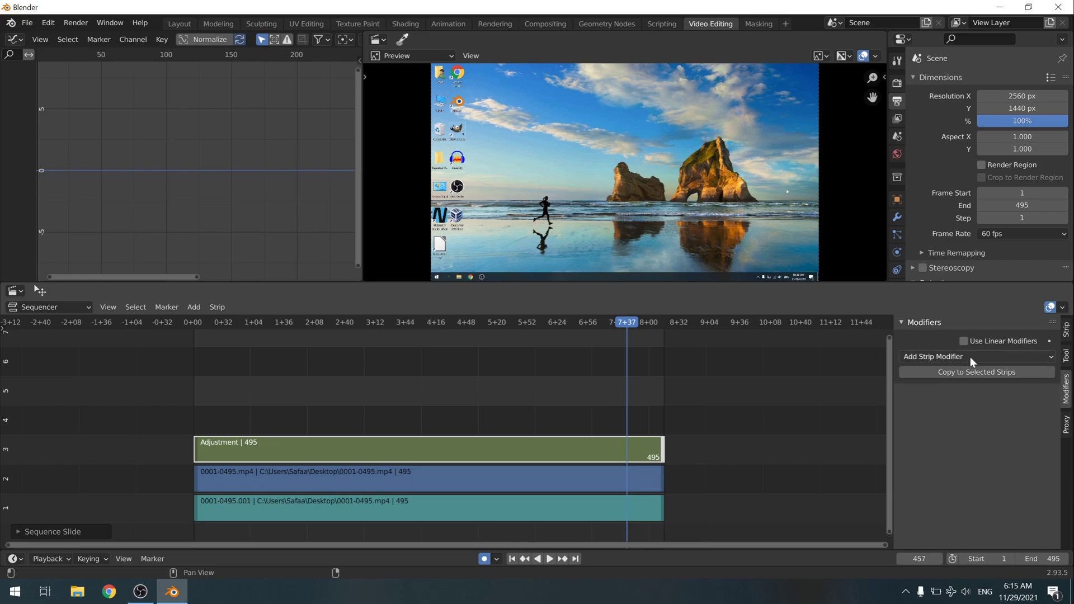
pyautogui.click(988, 358)
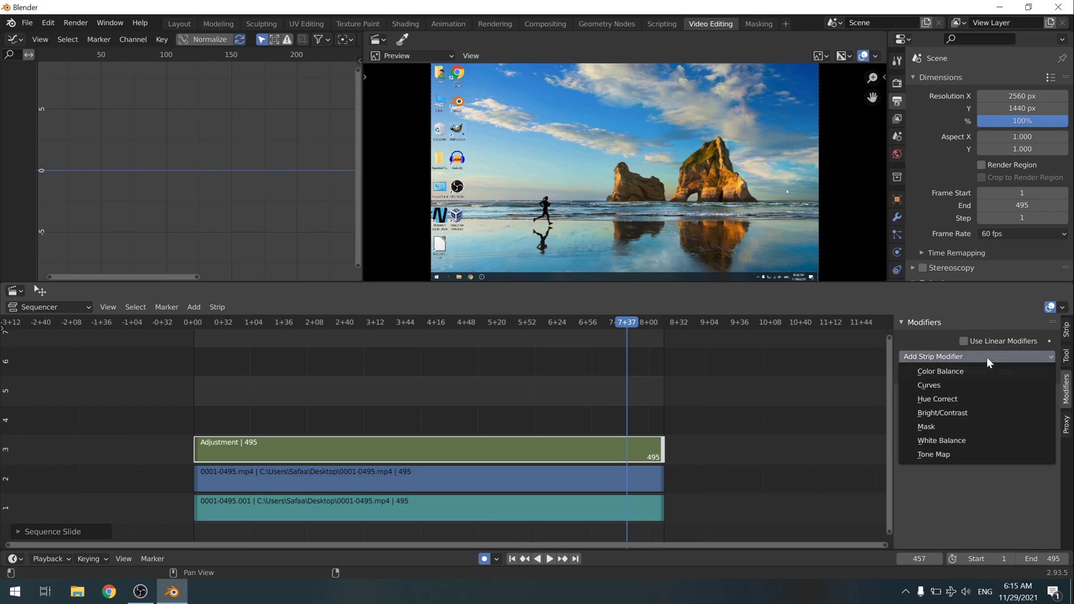
pyautogui.click(962, 428)
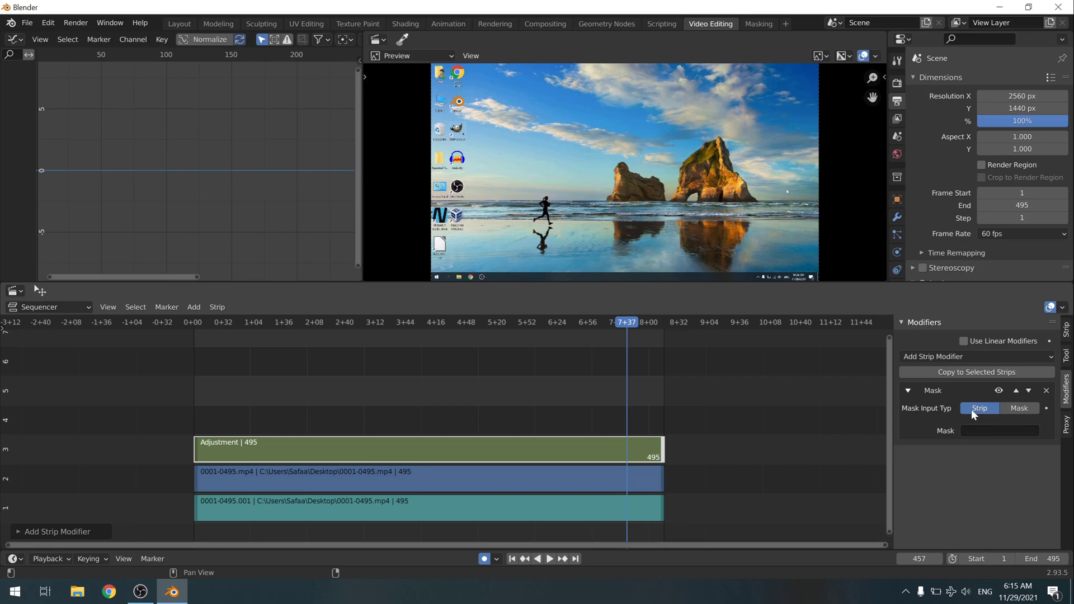
pyautogui.click(1016, 410)
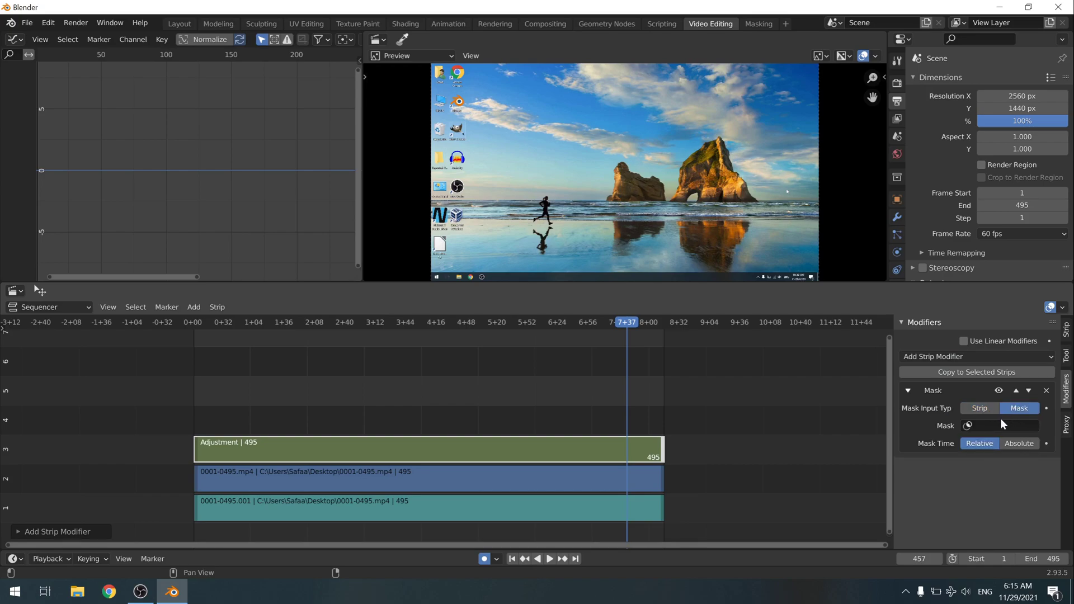
pyautogui.click(986, 427)
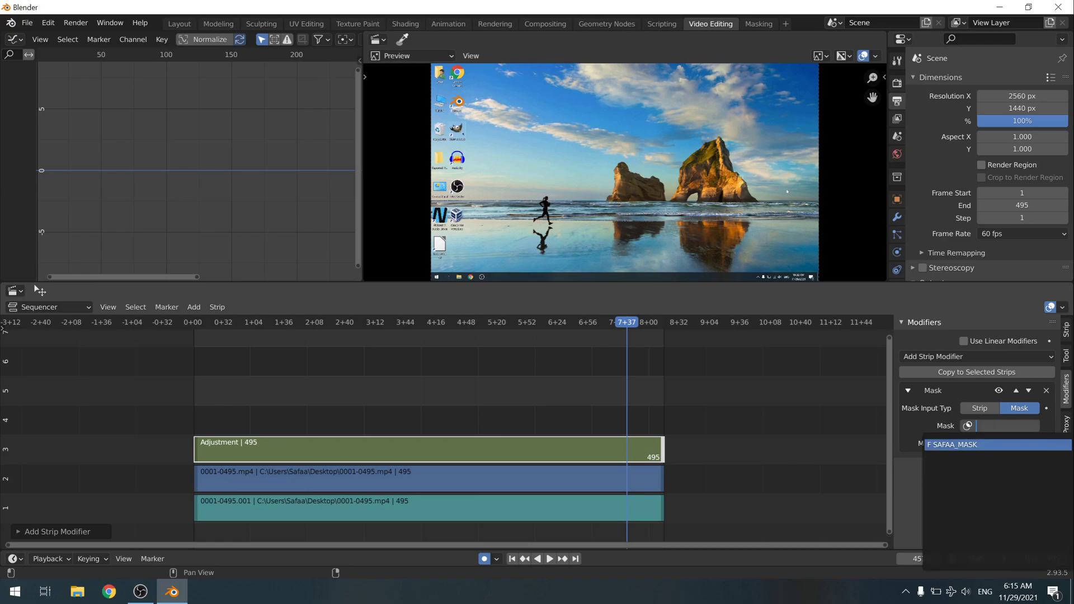
pyautogui.click(976, 445)
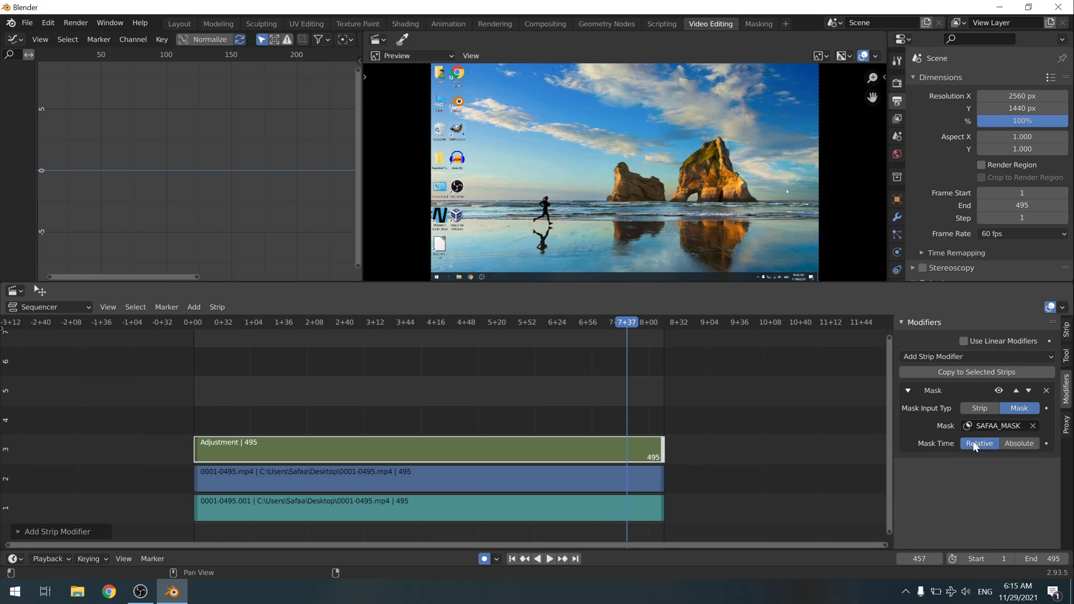
pyautogui.click(1019, 445)
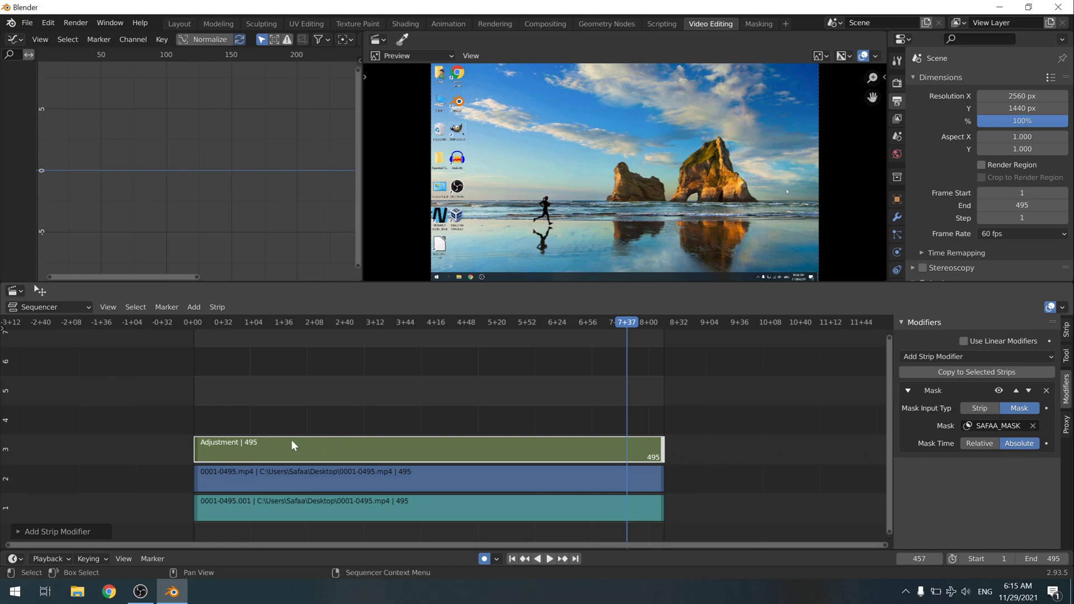
# Step: Add a Gaussian Blur effect strip to the adjustment layer and set its Size X to 20
pyautogui.click(194, 307)
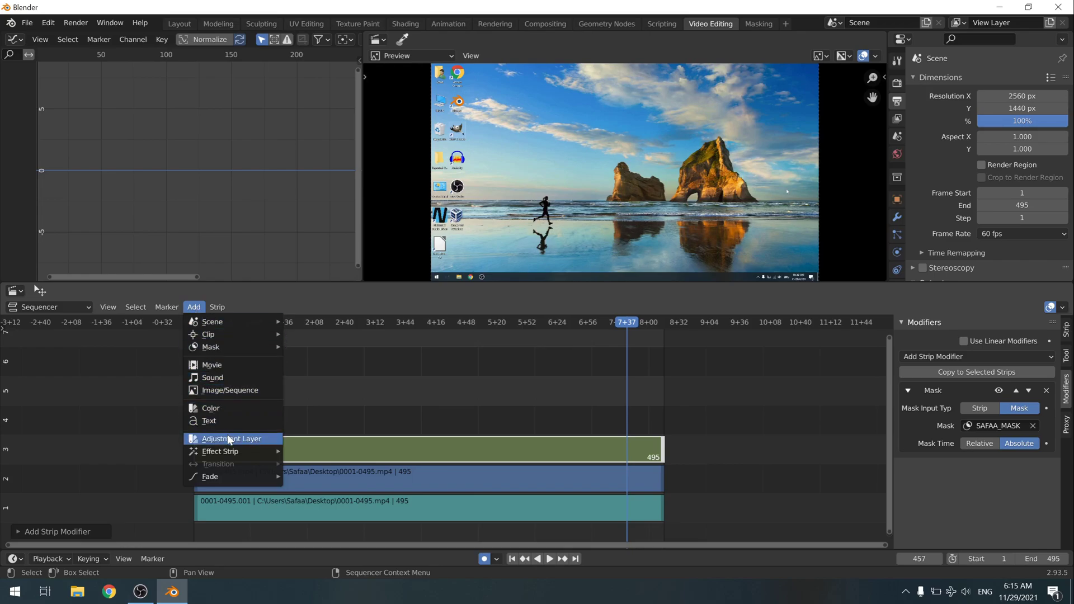
pyautogui.moveTo(262, 455)
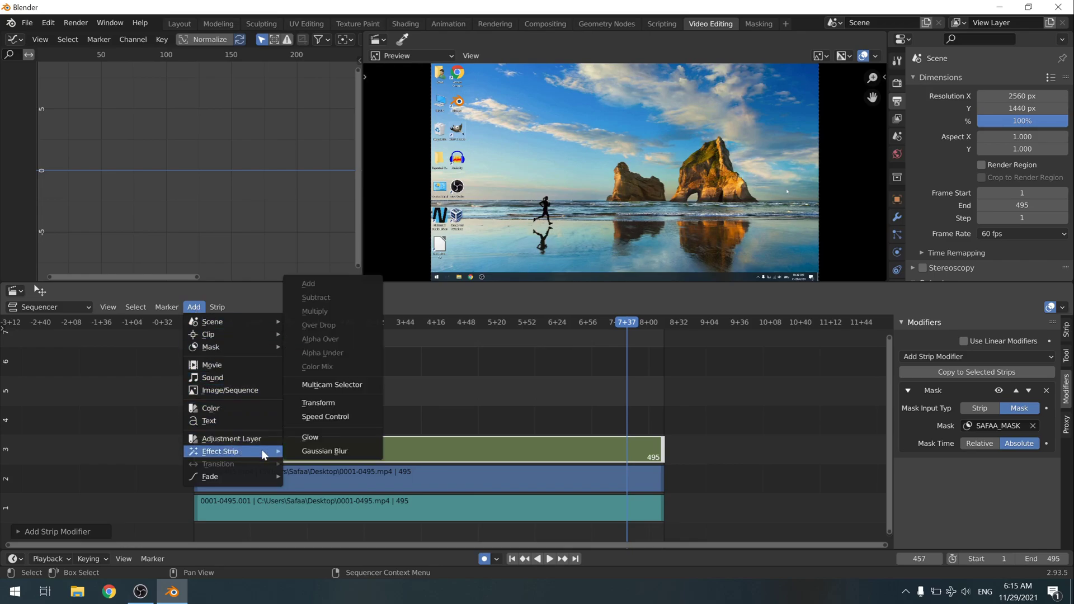
pyautogui.click(351, 459)
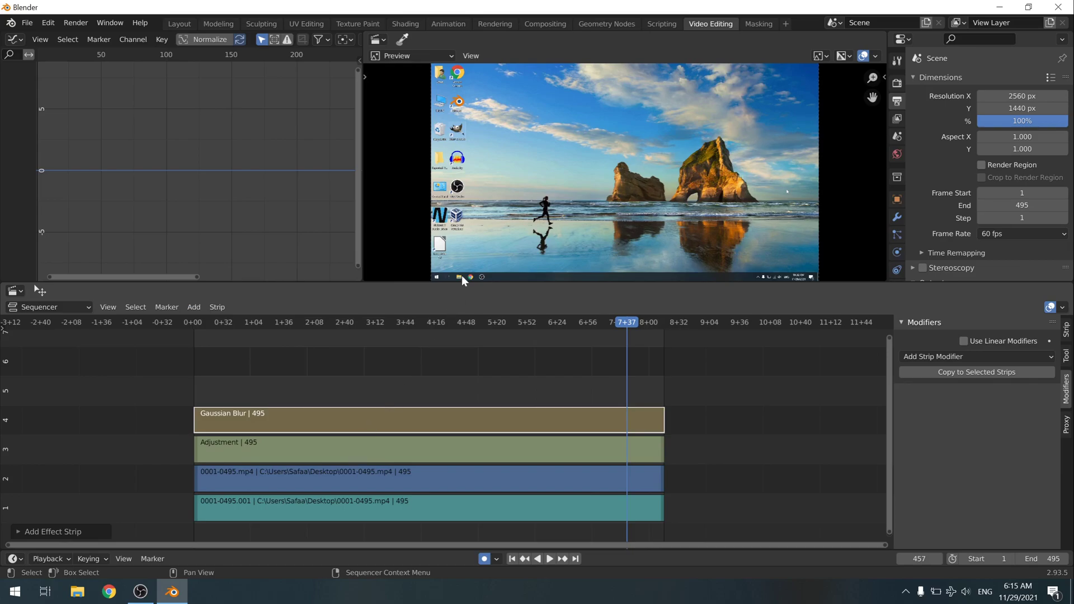
pyautogui.scroll(5, 564, 200)
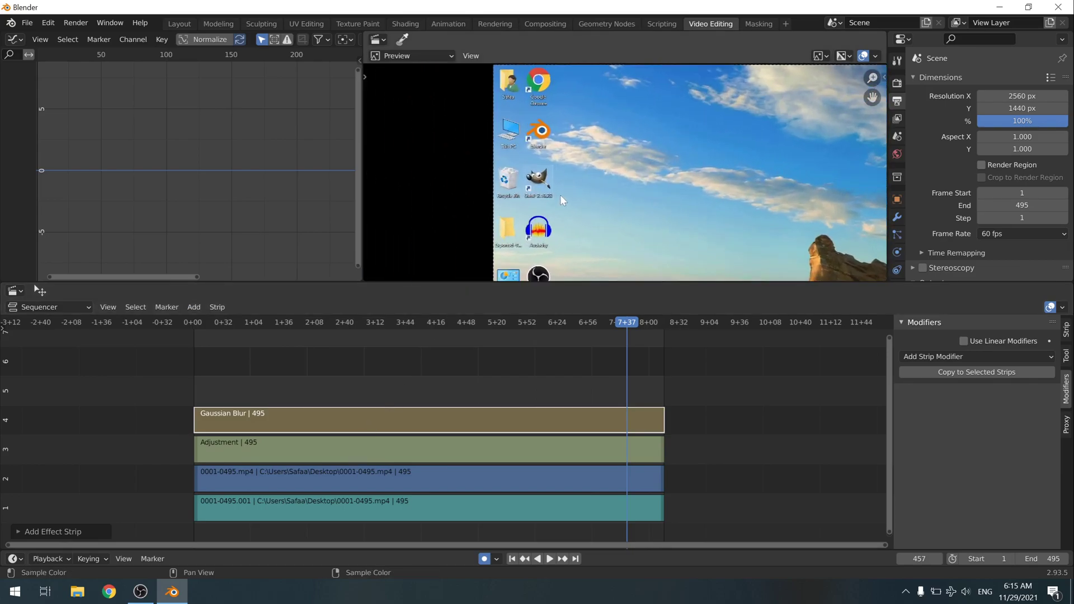
pyautogui.scroll(3, 563, 200)
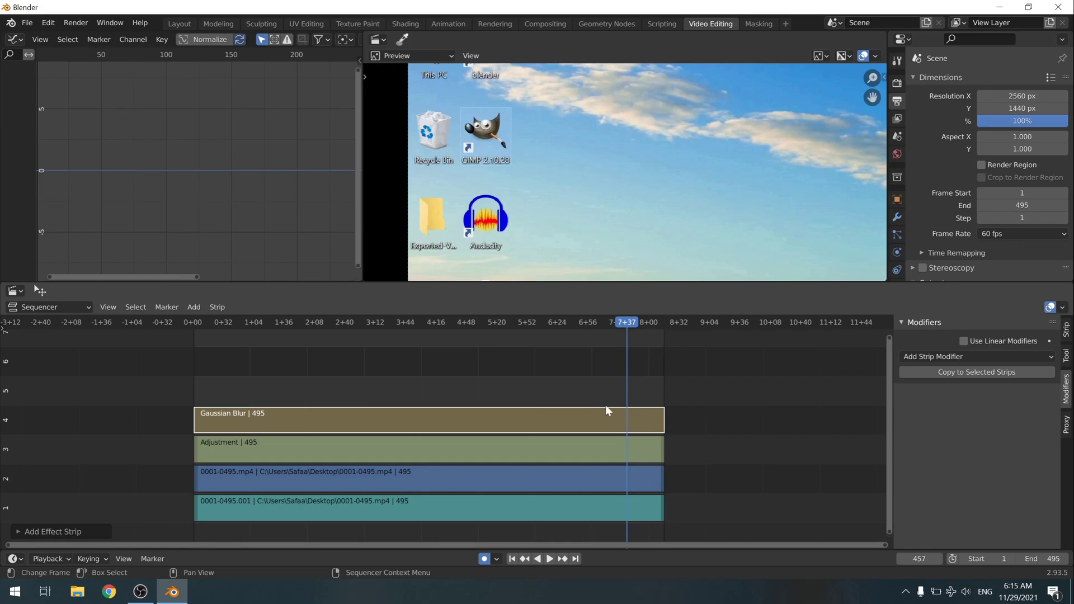
pyautogui.click(585, 420)
pyautogui.click(1067, 330)
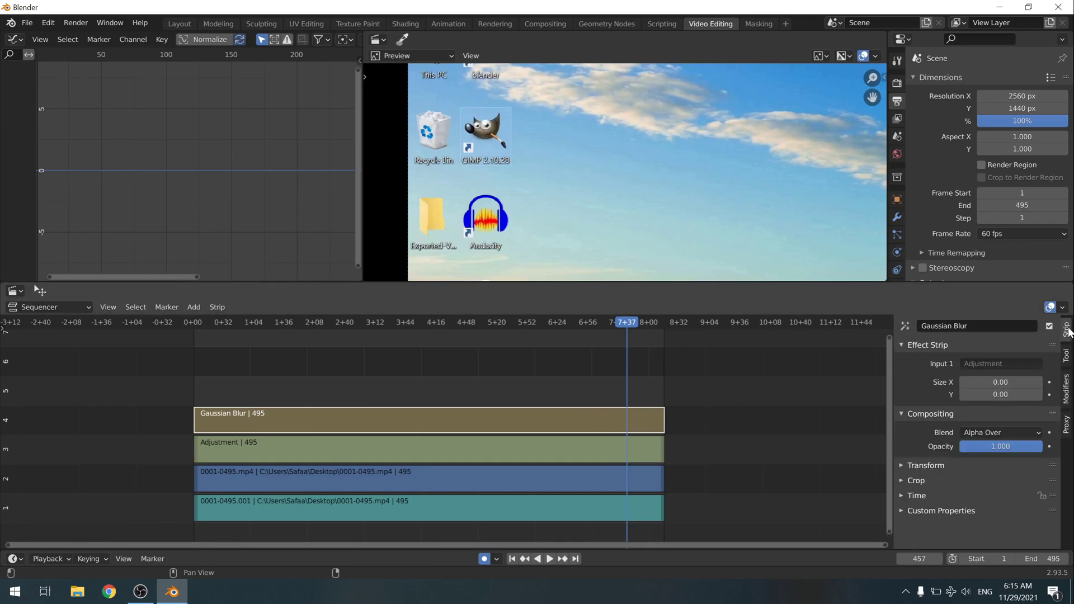
pyautogui.click(985, 383)
pyautogui.write('20')
pyautogui.press('Return')
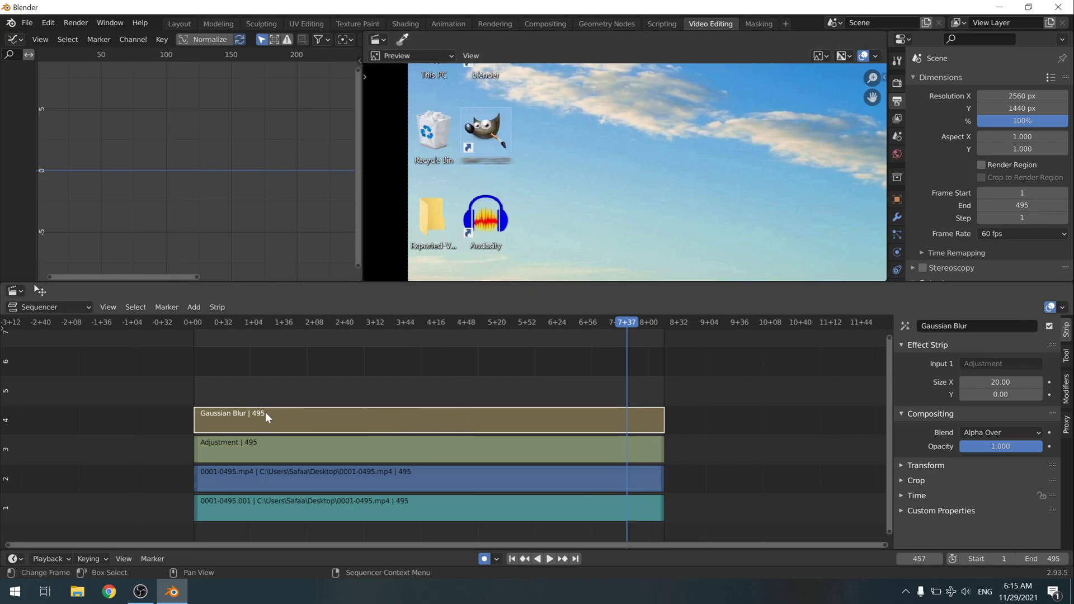
# Step: Stack a second Gaussian Blur effect strip on the first one and set its Size X to 40
pyautogui.click(193, 307)
pyautogui.moveTo(245, 451)
pyautogui.click(334, 453)
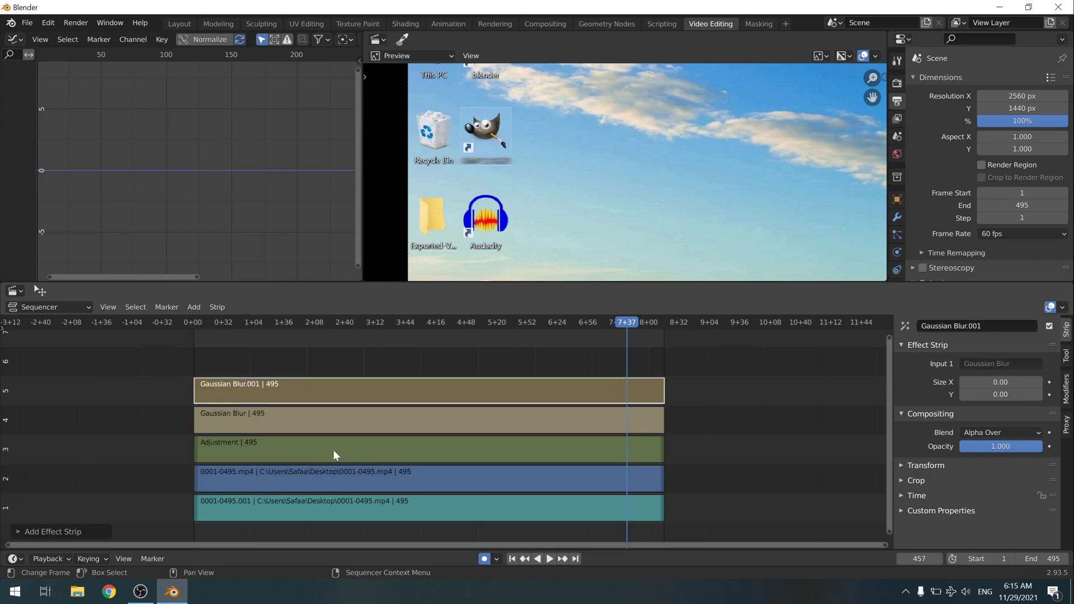
pyautogui.click(1000, 382)
pyautogui.write('40')
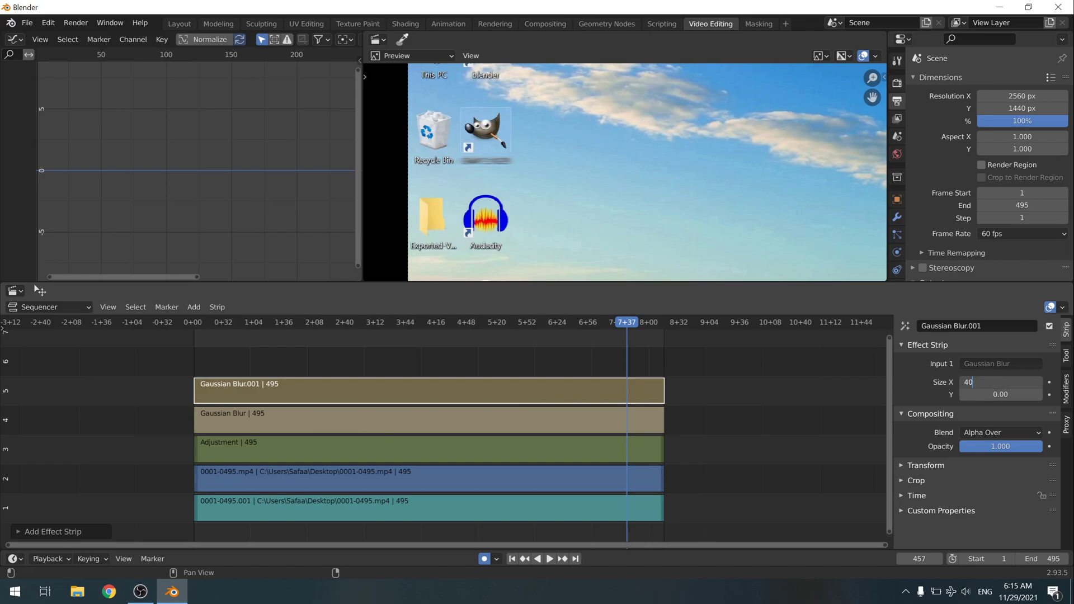
pyautogui.press('Return')
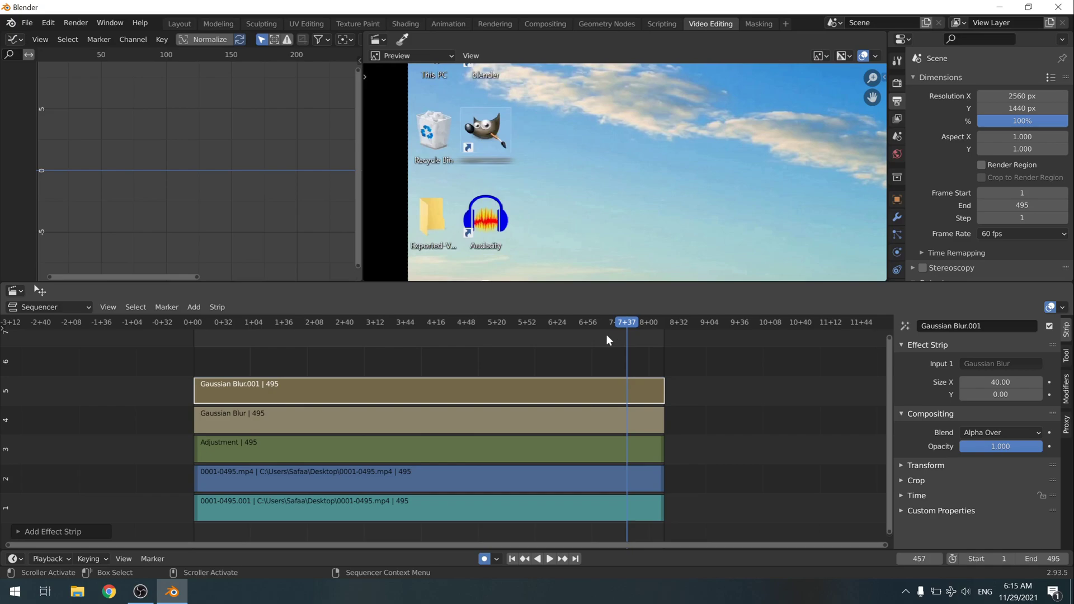
# Step: Render the full animation and close the render window once it reaches frame 495
pyautogui.click(72, 29)
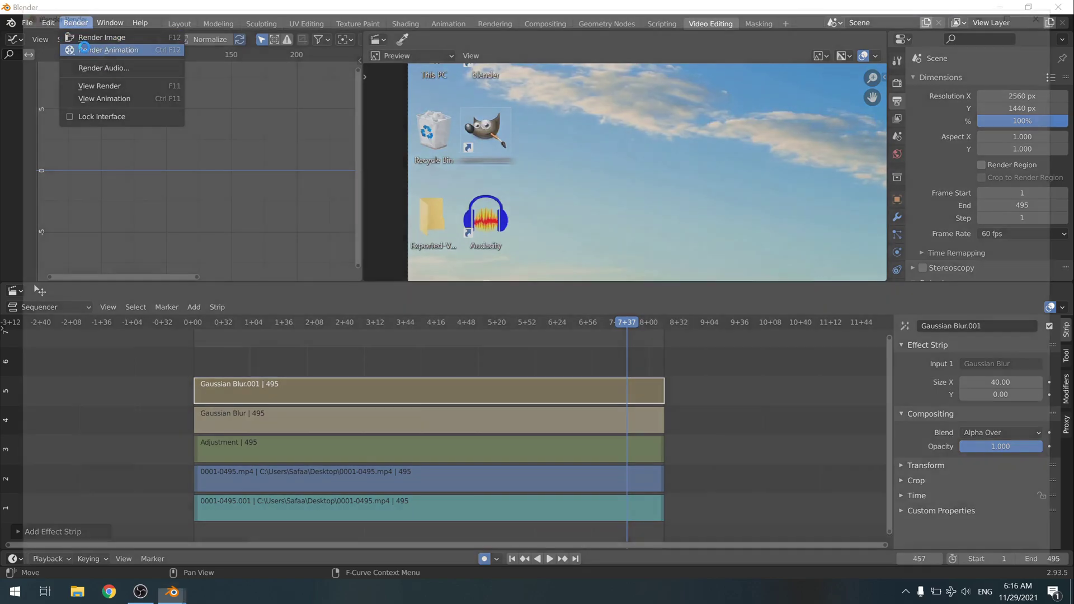
pyautogui.click(86, 53)
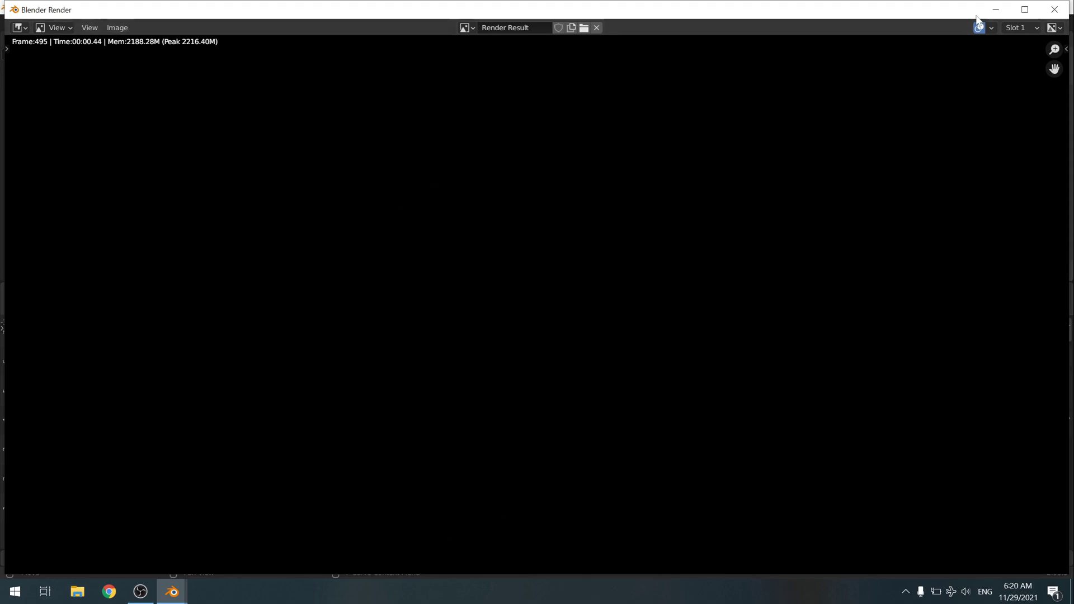
pyautogui.click(1054, 10)
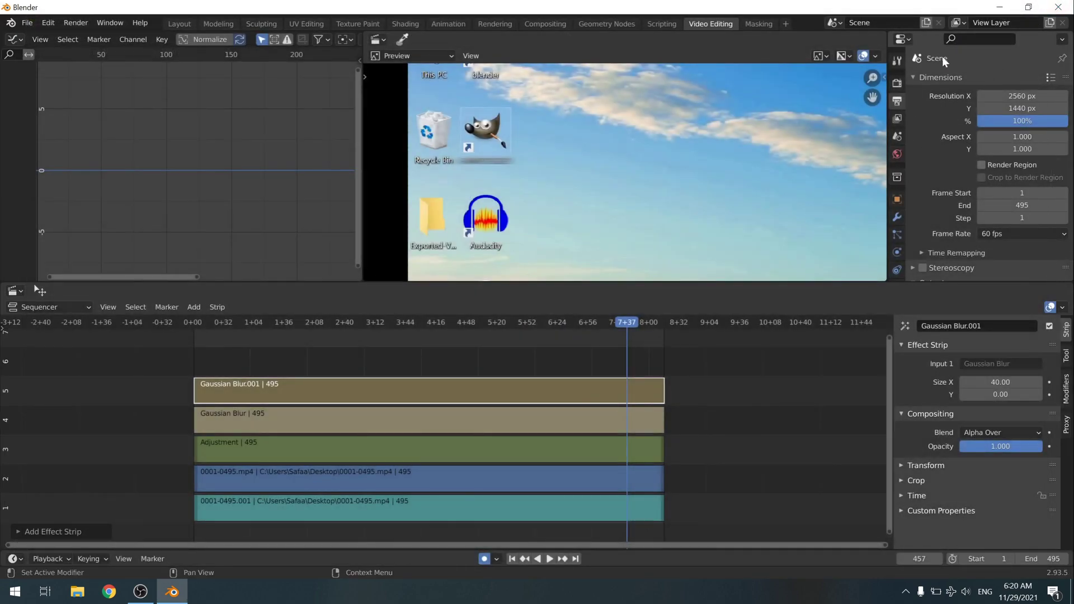
# Step: Switch to the desktop and play the rendered 0001-0495.mp4 from the Exported-Videos folder in full screen
pyautogui.click(996, 6)
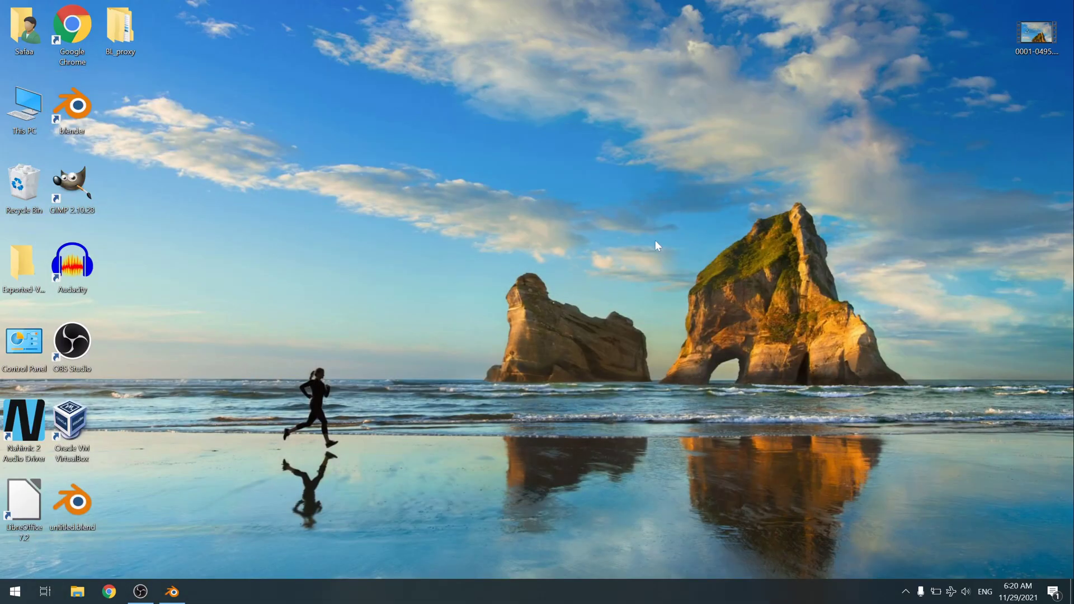
pyautogui.doubleClick(10, 257)
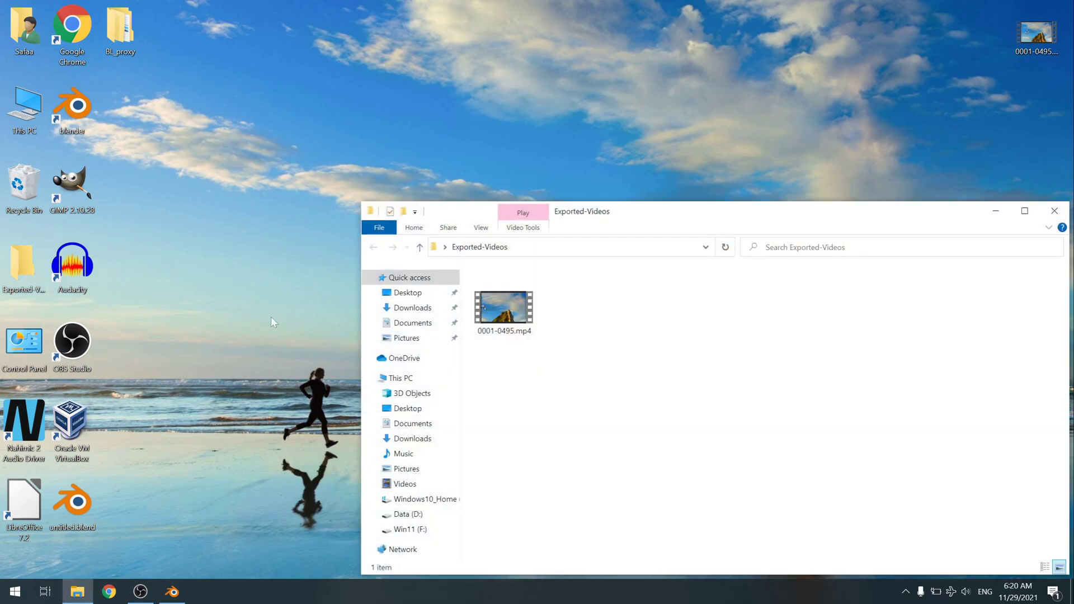
pyautogui.doubleClick(508, 306)
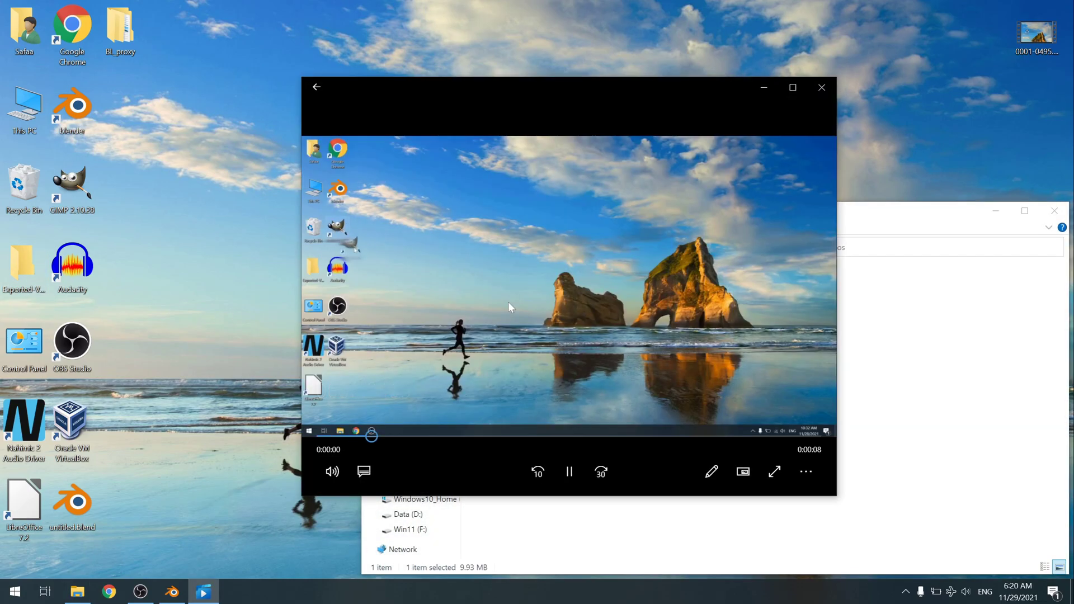
pyautogui.doubleClick(508, 303)
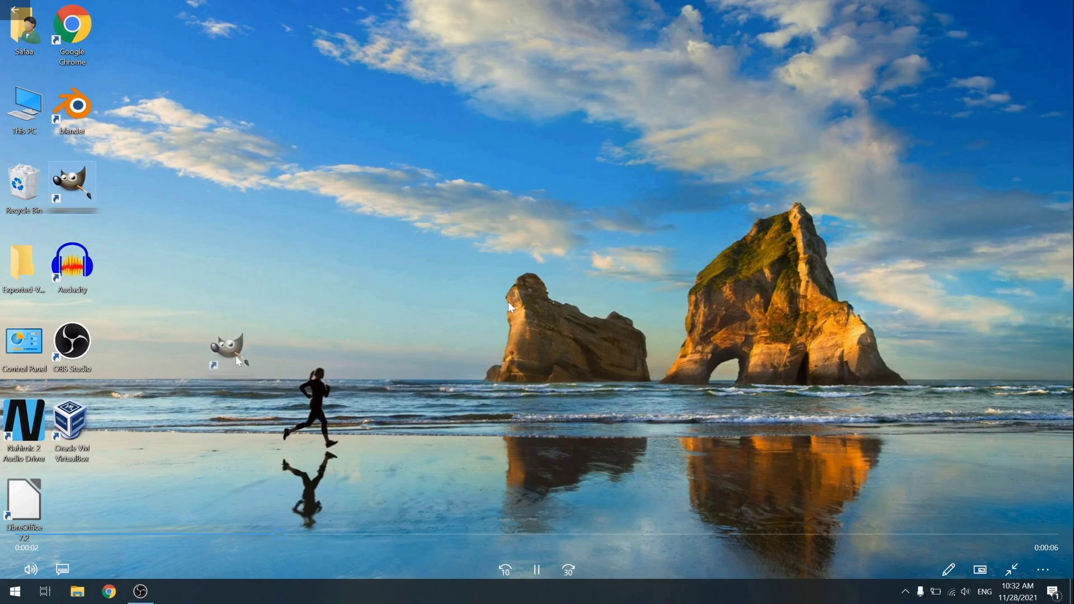